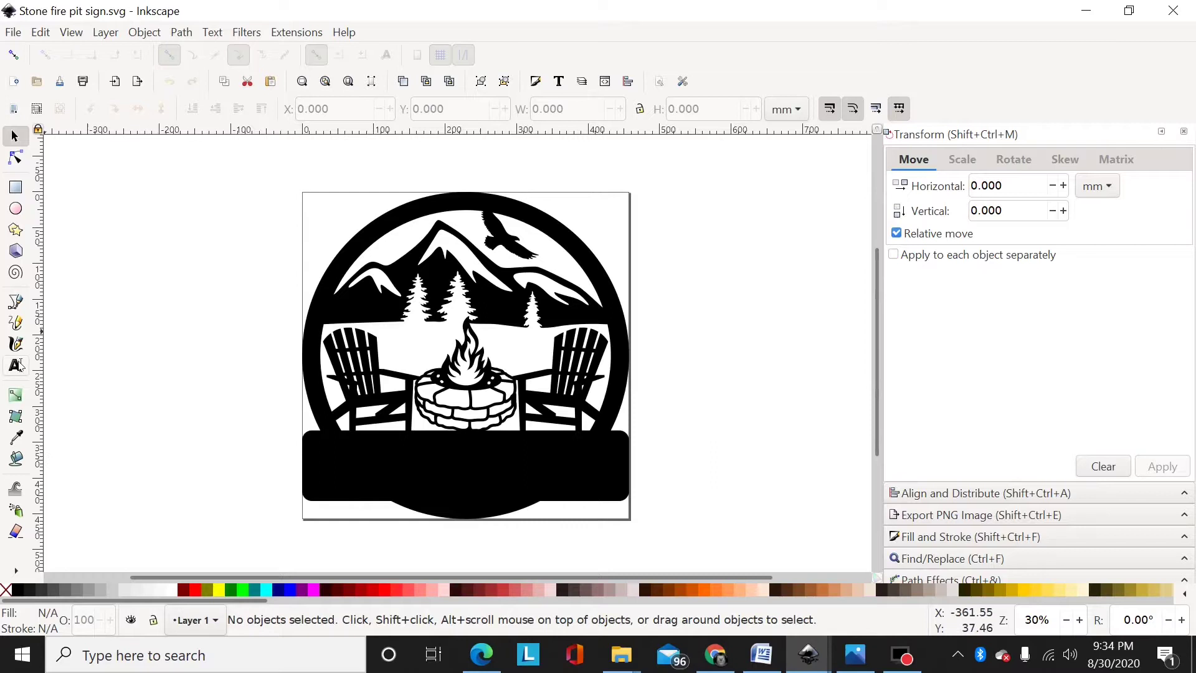
# Select the Text tool, with Academy Engraved LET as the current font
pyautogui.click(17, 366)
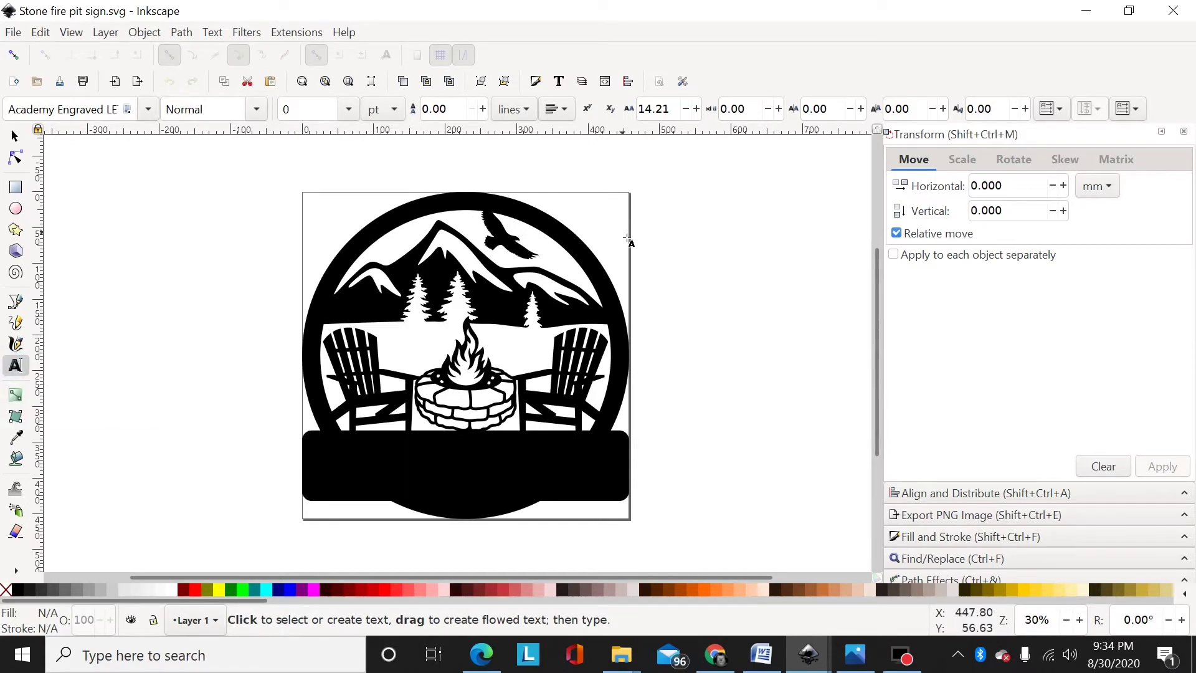
# Type 'EXAMPLE' beside the sign and move it above the sign's top centre
pyautogui.click(627, 236)
pyautogui.write('E')
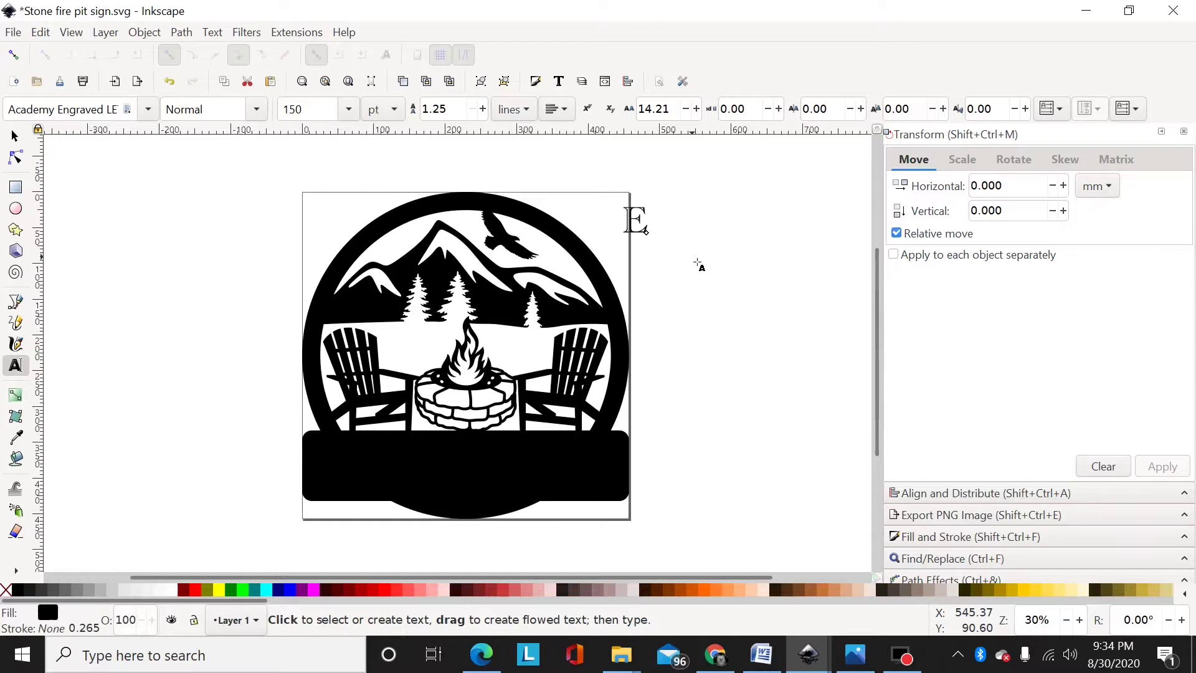
pyautogui.write('XAMPLE')
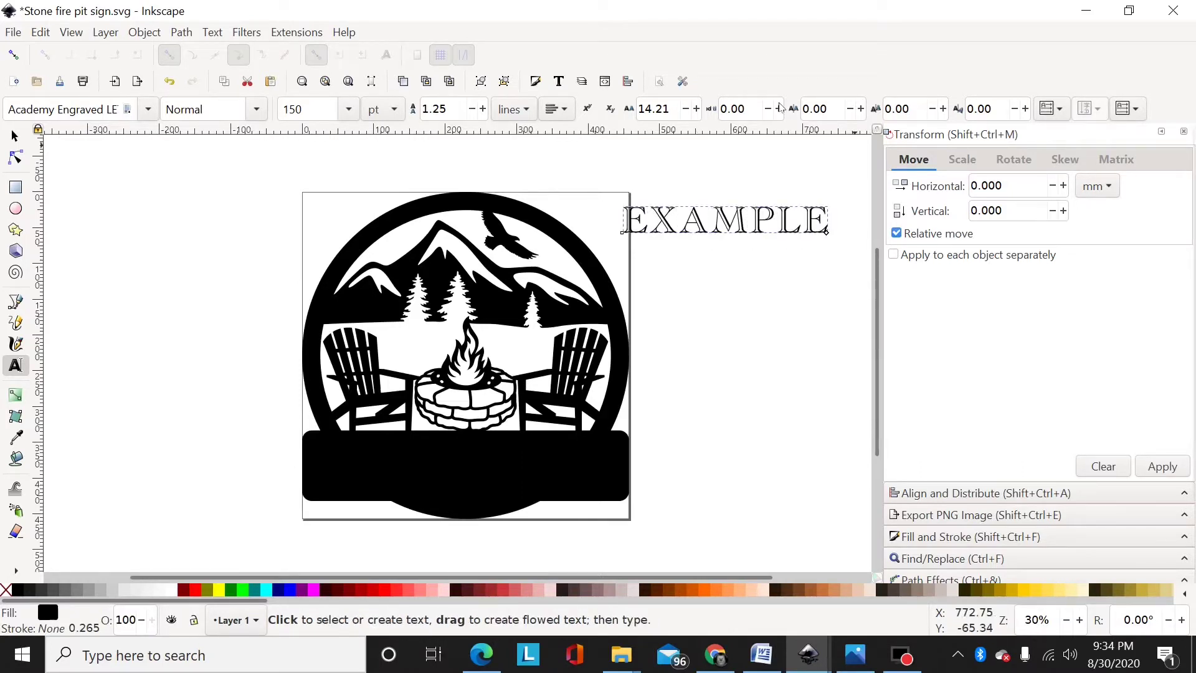
pyautogui.click(15, 136)
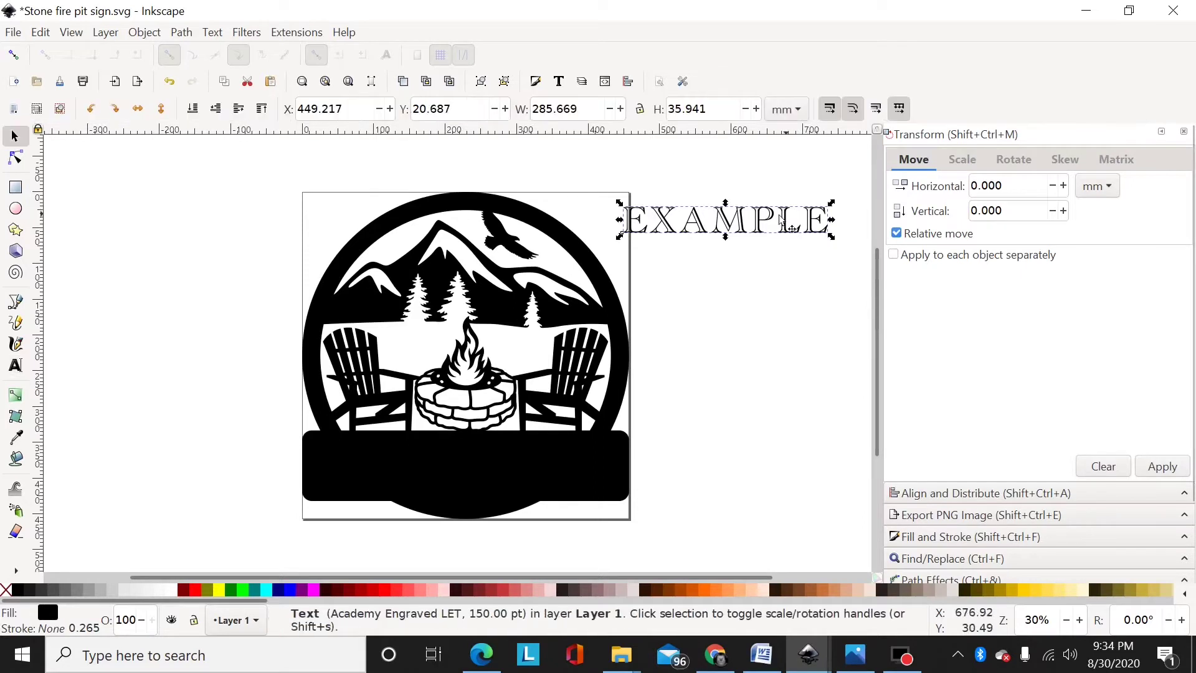
pyautogui.moveTo(768, 238); pyautogui.dragTo(540, 188)
pyautogui.click(15, 365)
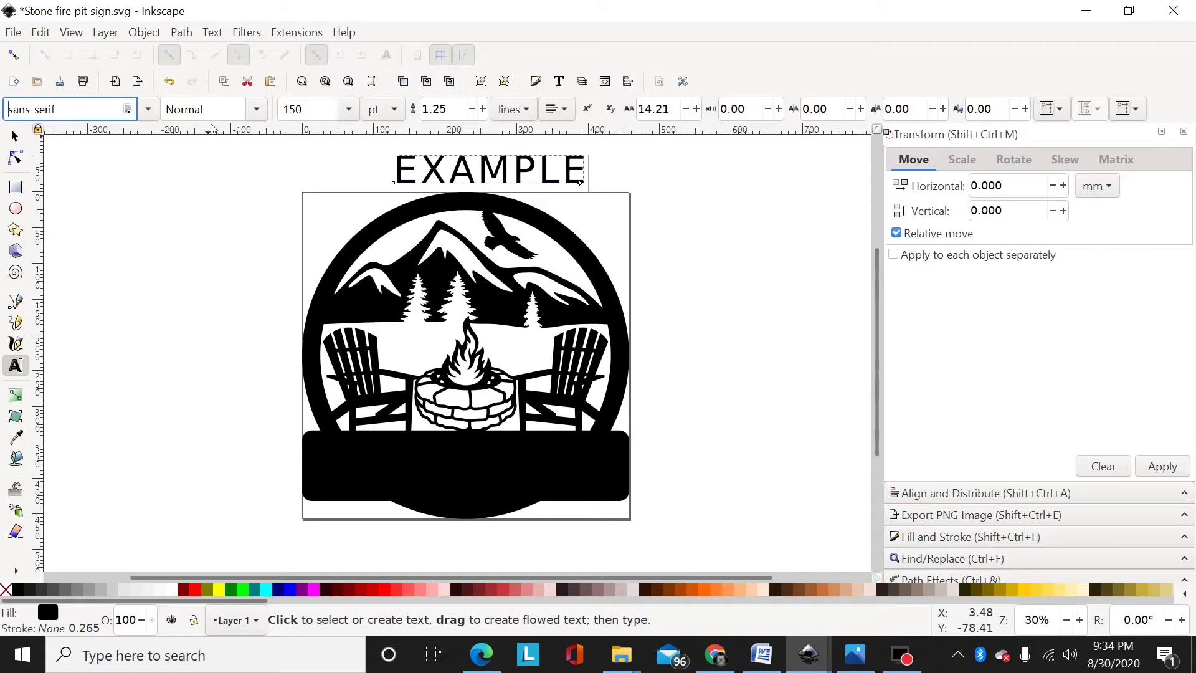
# Make EXAMPLE bold, move it down into the black banner, and fill it red
pyautogui.click(256, 109)
pyautogui.click(209, 181)
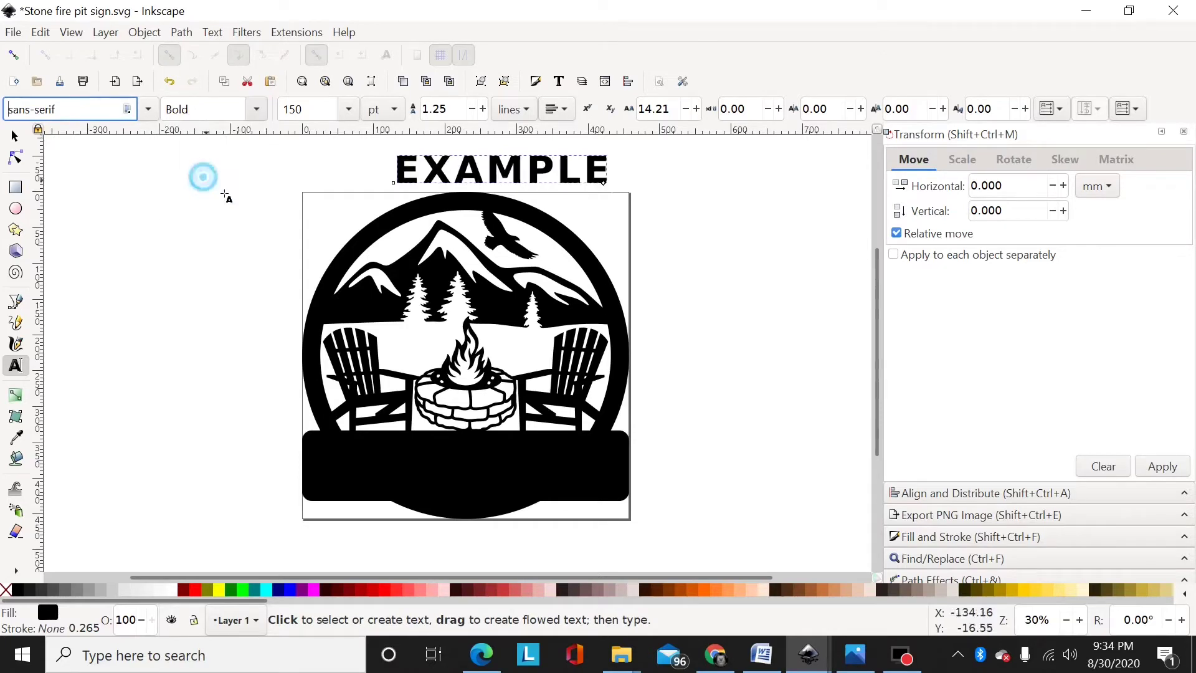
pyautogui.click(14, 136)
pyautogui.moveTo(498, 178); pyautogui.dragTo(467, 472)
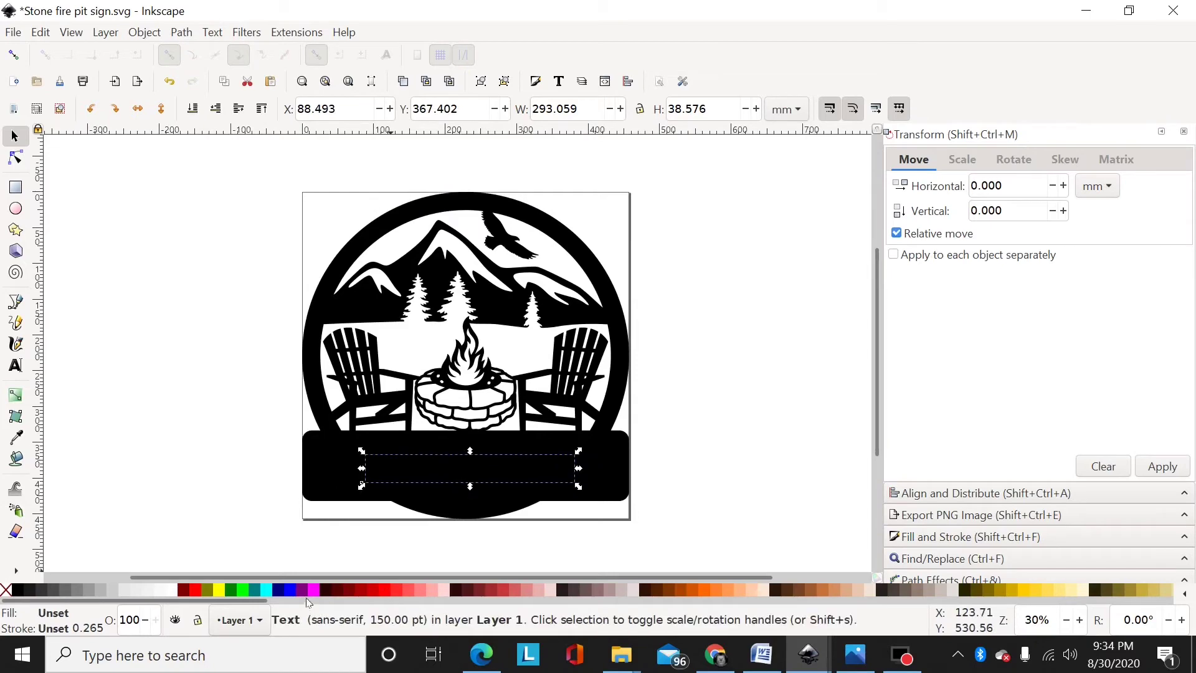
pyautogui.click(195, 589)
# Zoom in and scale EXAMPLE up proportionally to 368.418 mm wide
pyautogui.scroll(-1, 652, 415)
pyautogui.press('+')
pyautogui.press('+')
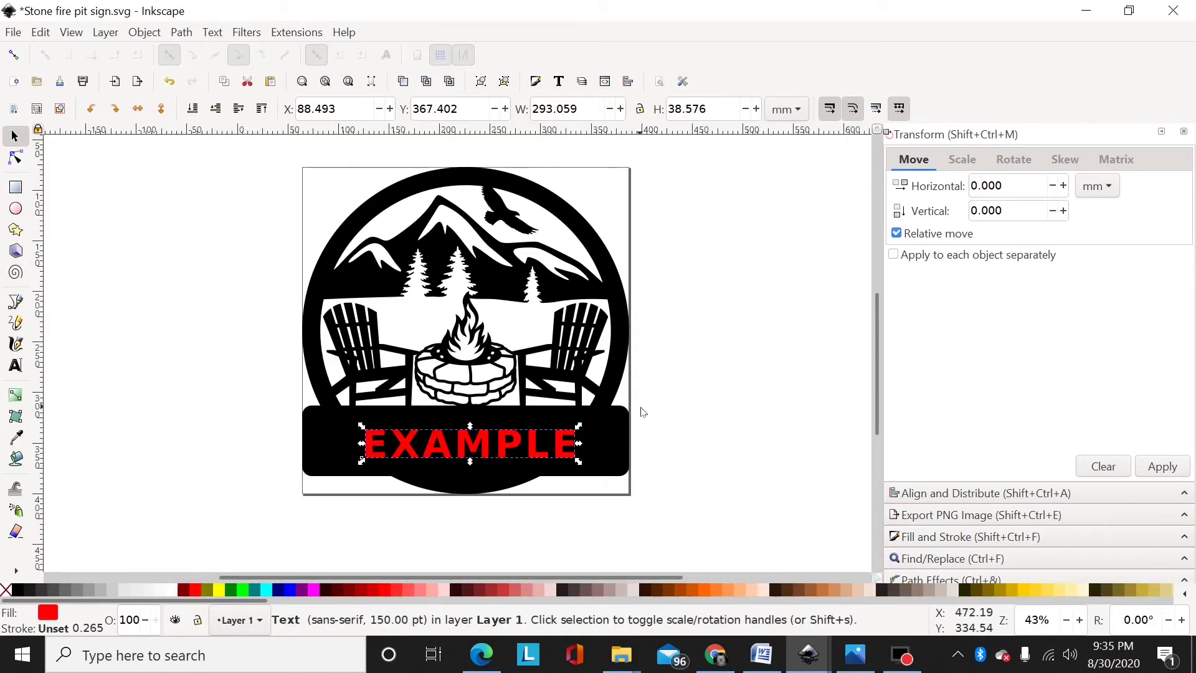
pyautogui.scroll(-5, 689, 376)
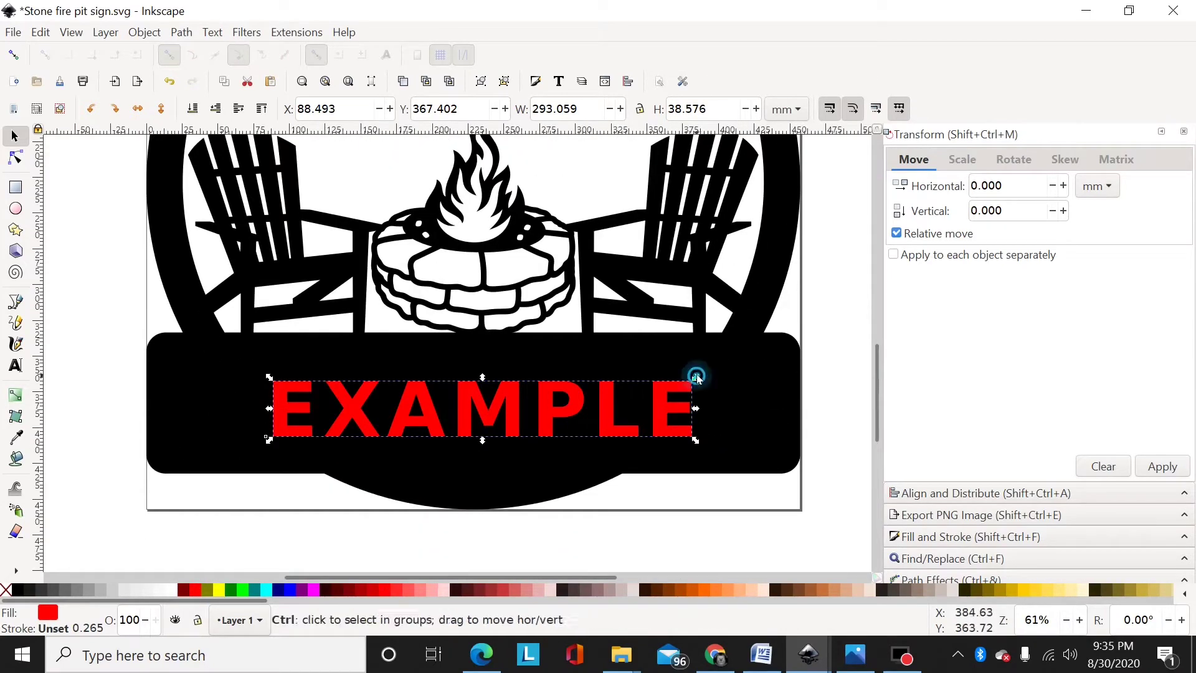
pyautogui.moveTo(696, 378); pyautogui.dragTo(804, 363)
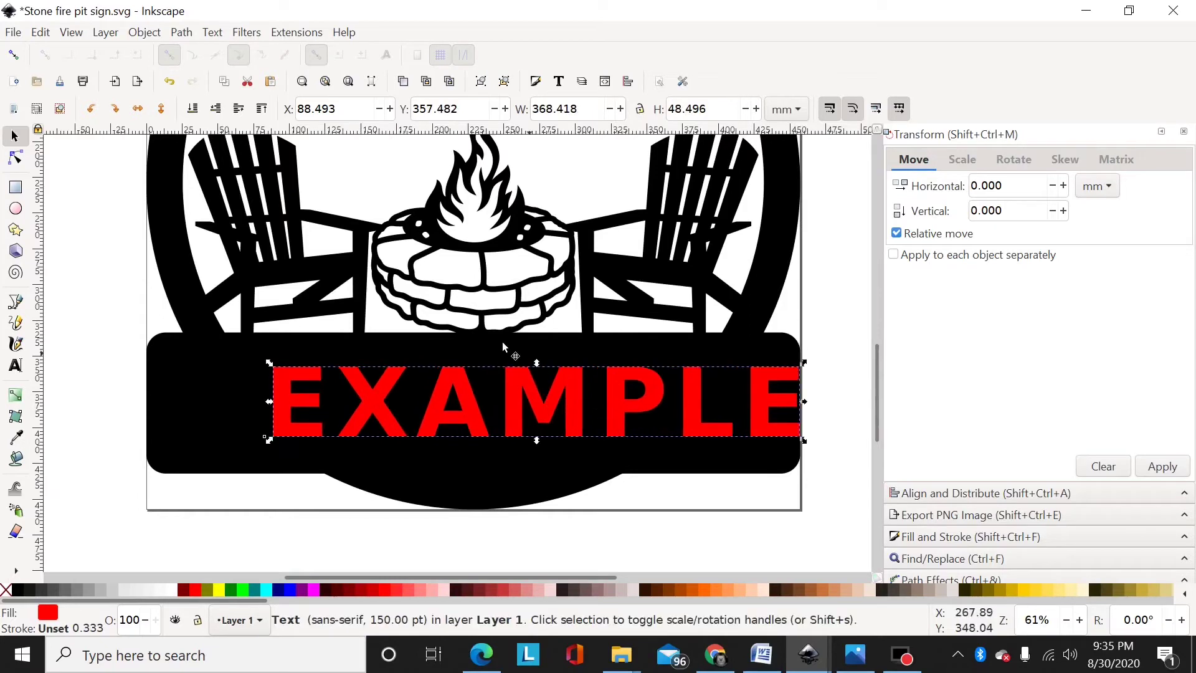
pyautogui.press('shift')
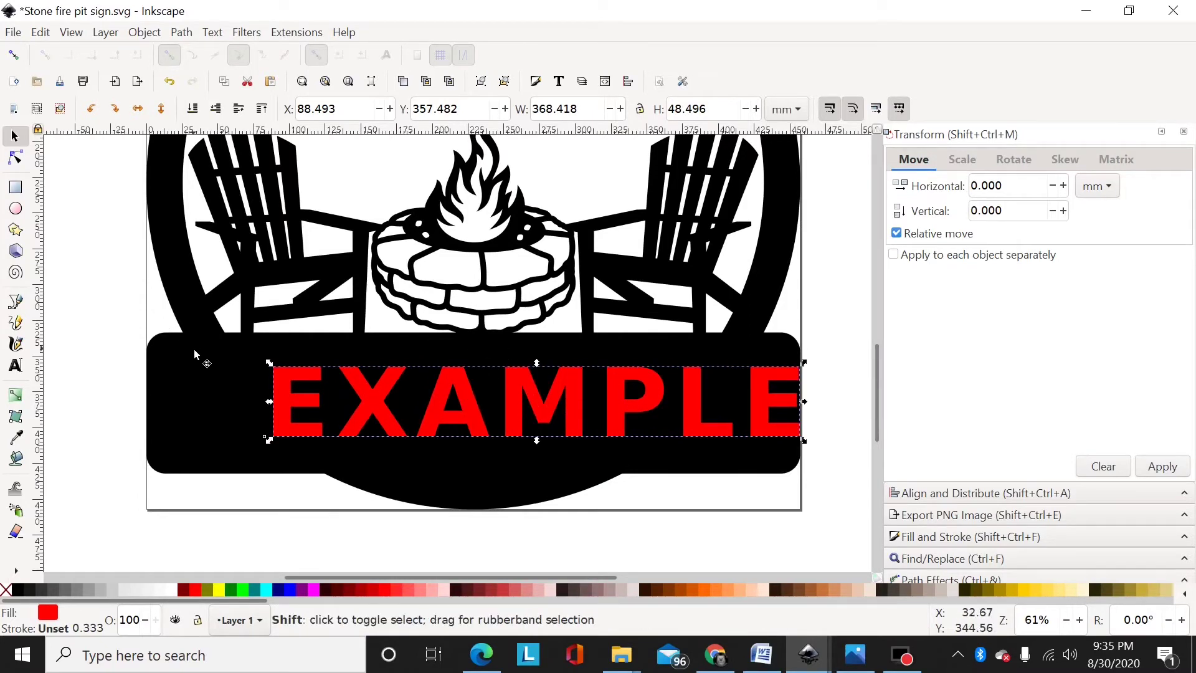
# Align EXAMPLE with the black sign using Center on vertical axis, then deselect
pyautogui.keyDown('shift'); pyautogui.click(197, 354); pyautogui.keyUp('shift')
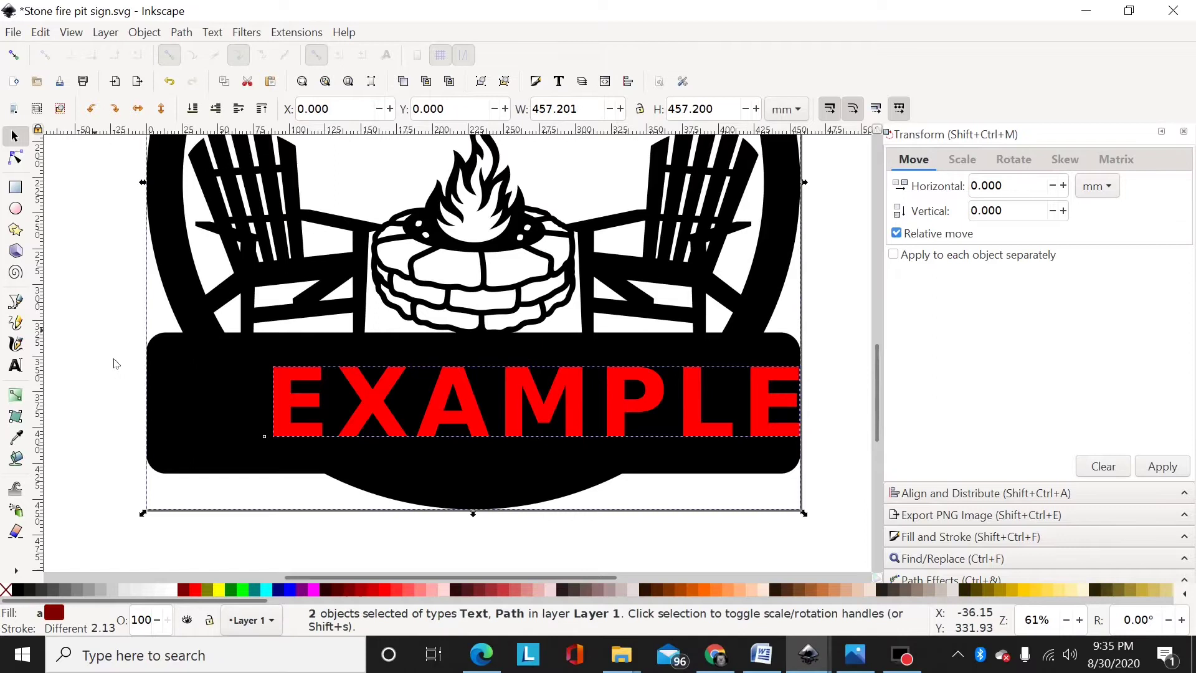
pyautogui.hotkey('shift', 'ctrl', 'a')
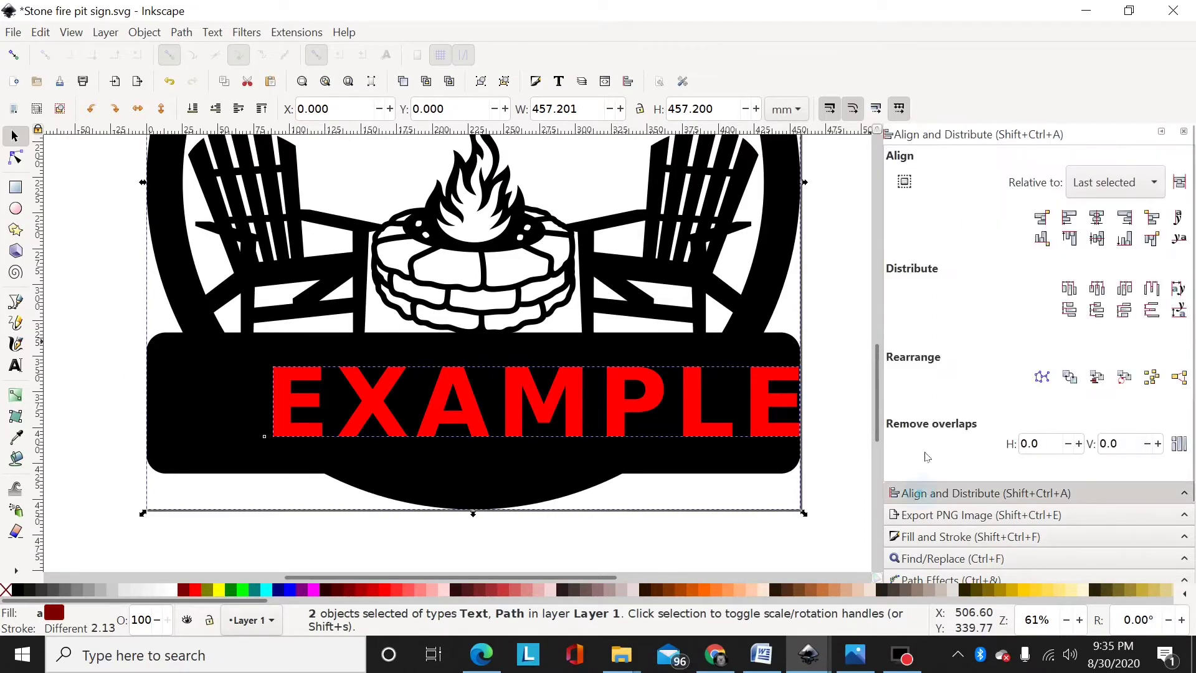
pyautogui.click(829, 345)
pyautogui.click(755, 375)
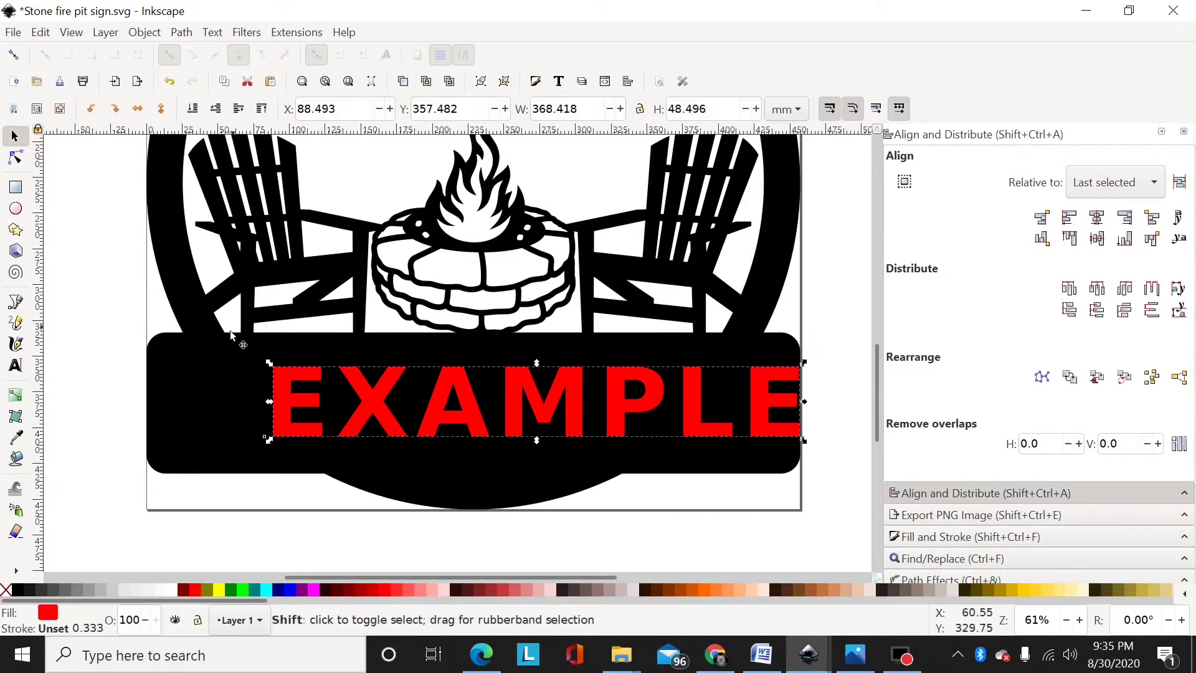
pyautogui.keyDown('shift'); pyautogui.click(216, 360); pyautogui.keyUp('shift')
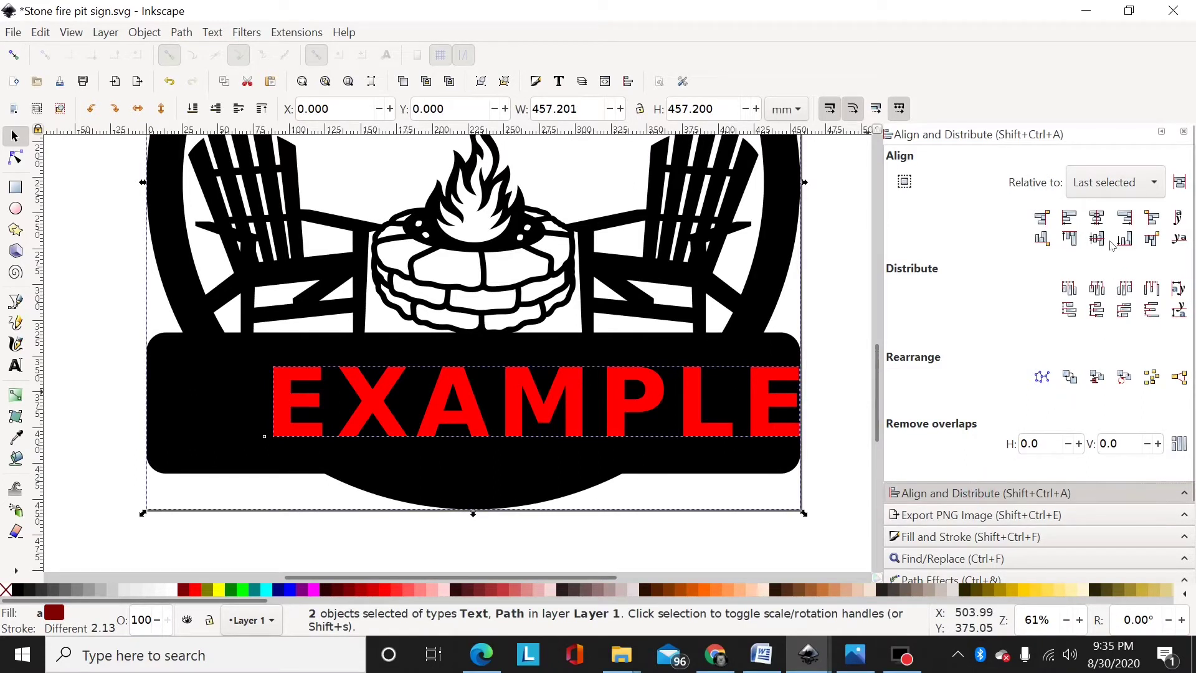
pyautogui.click(1098, 218)
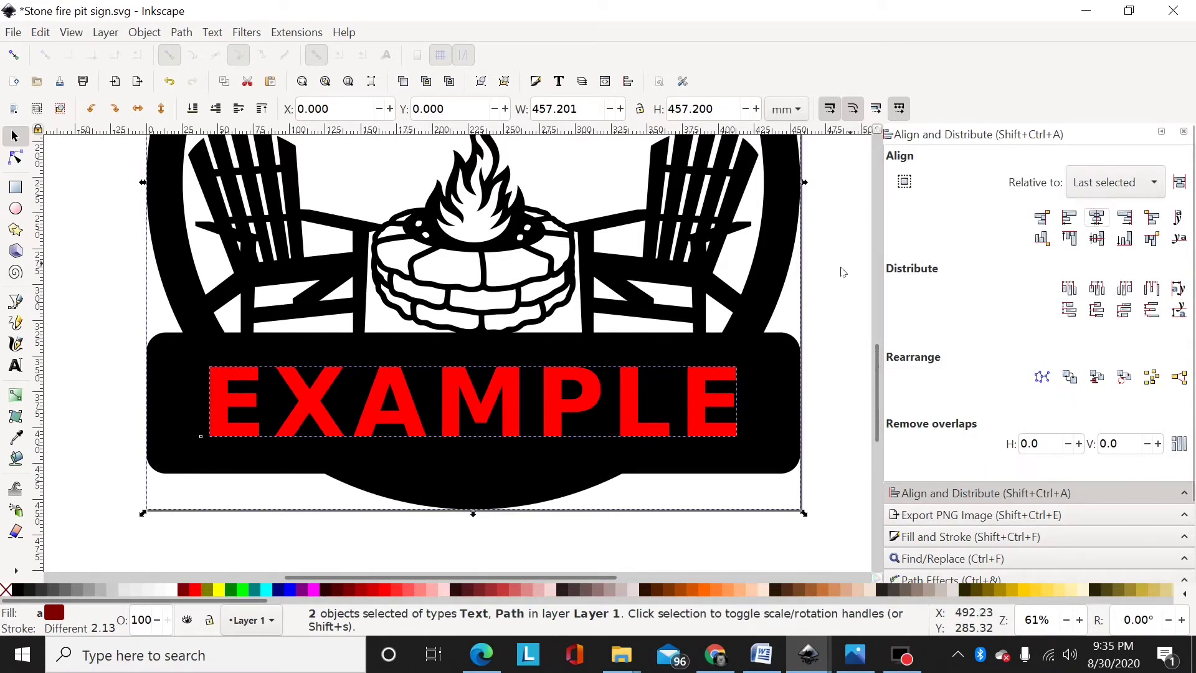
pyautogui.click(839, 265)
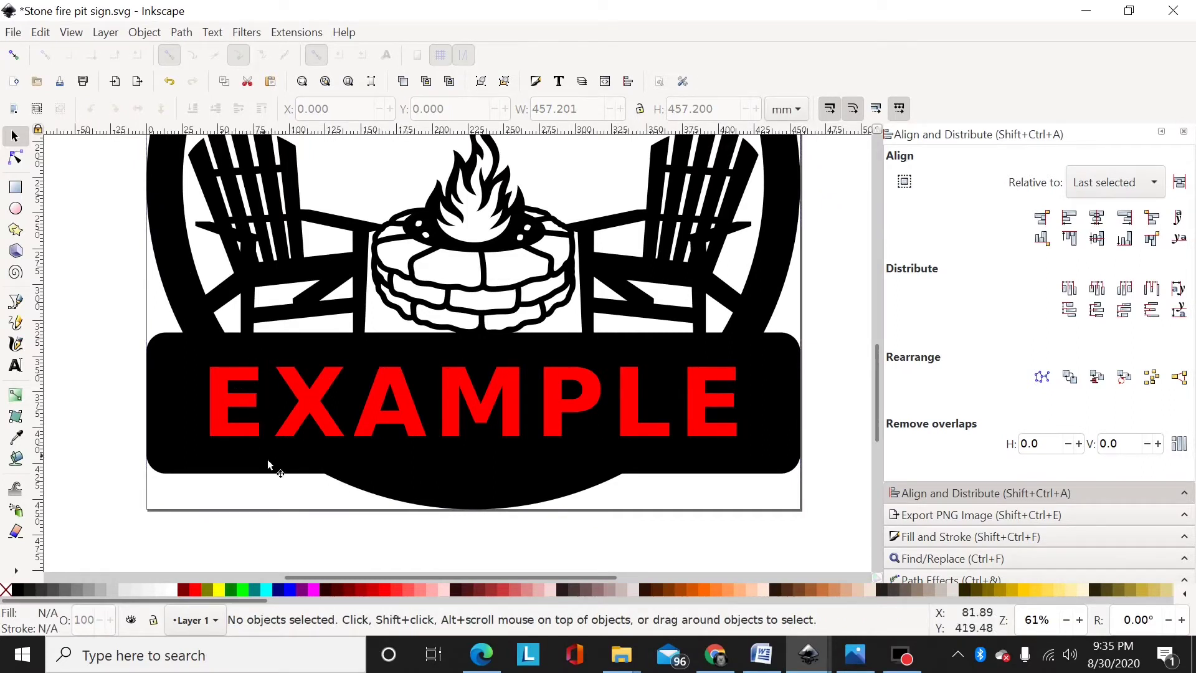
# Enable snapping and draw a 278.045 × 98.635 mm rectangle over the middle of EXAMPLE
pyautogui.click(14, 57)
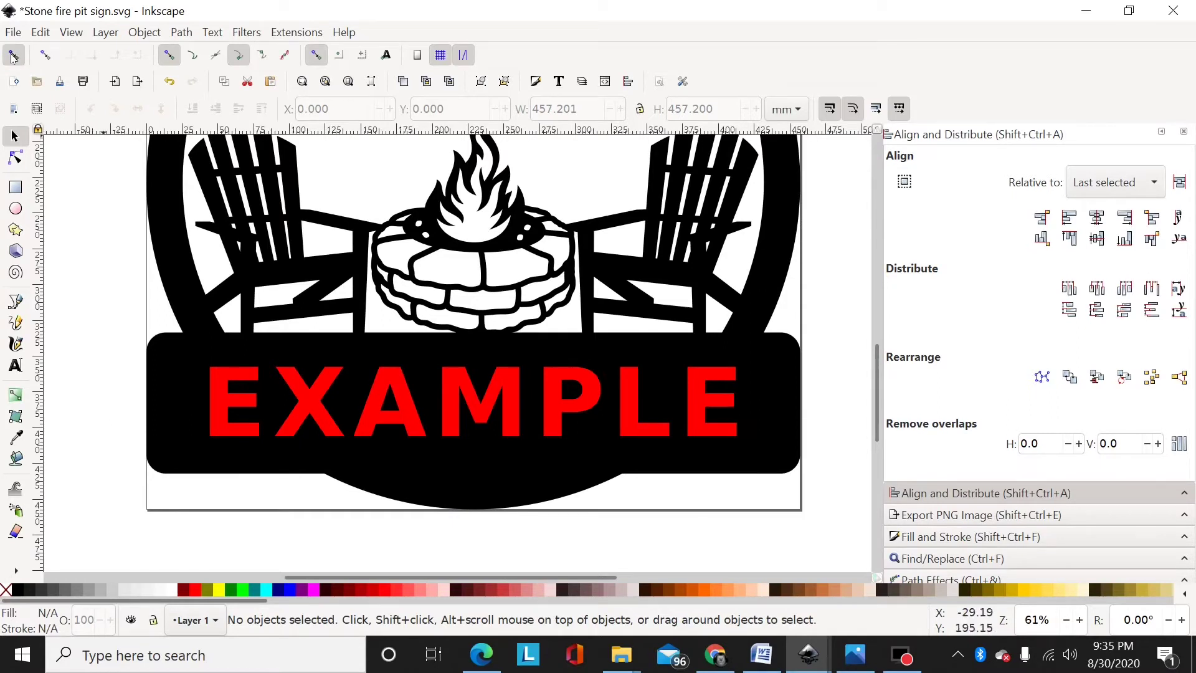
pyautogui.click(16, 189)
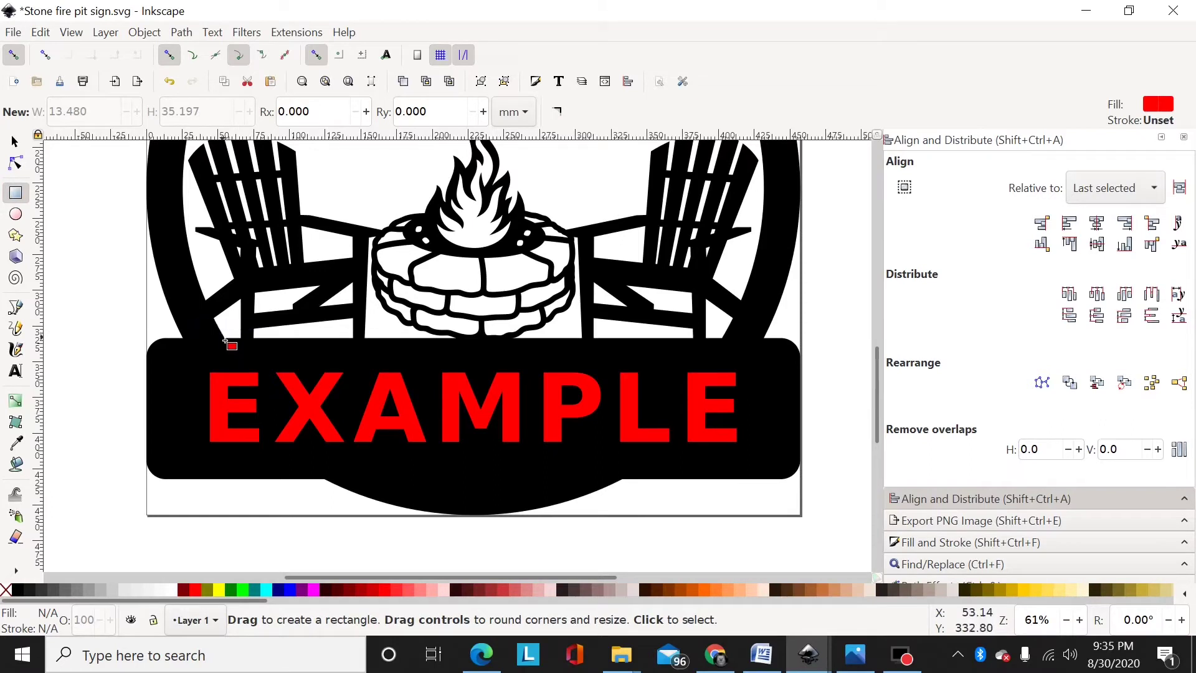
pyautogui.moveTo(225, 340); pyautogui.dragTo(623, 480)
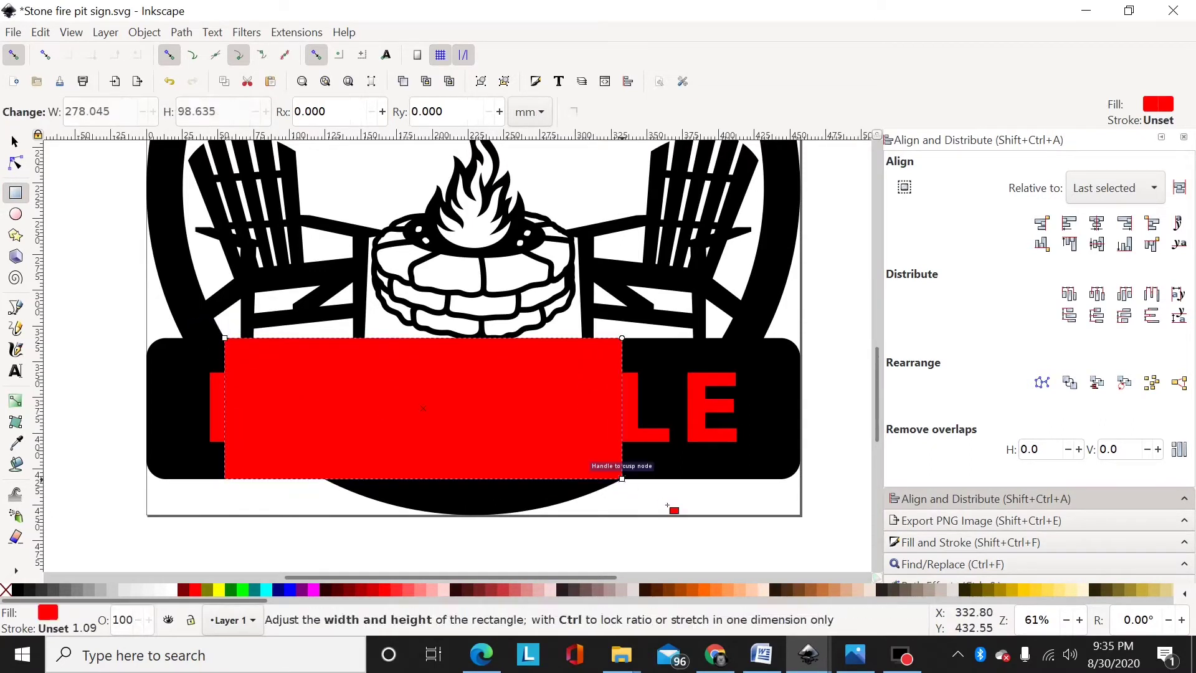
pyautogui.click(14, 142)
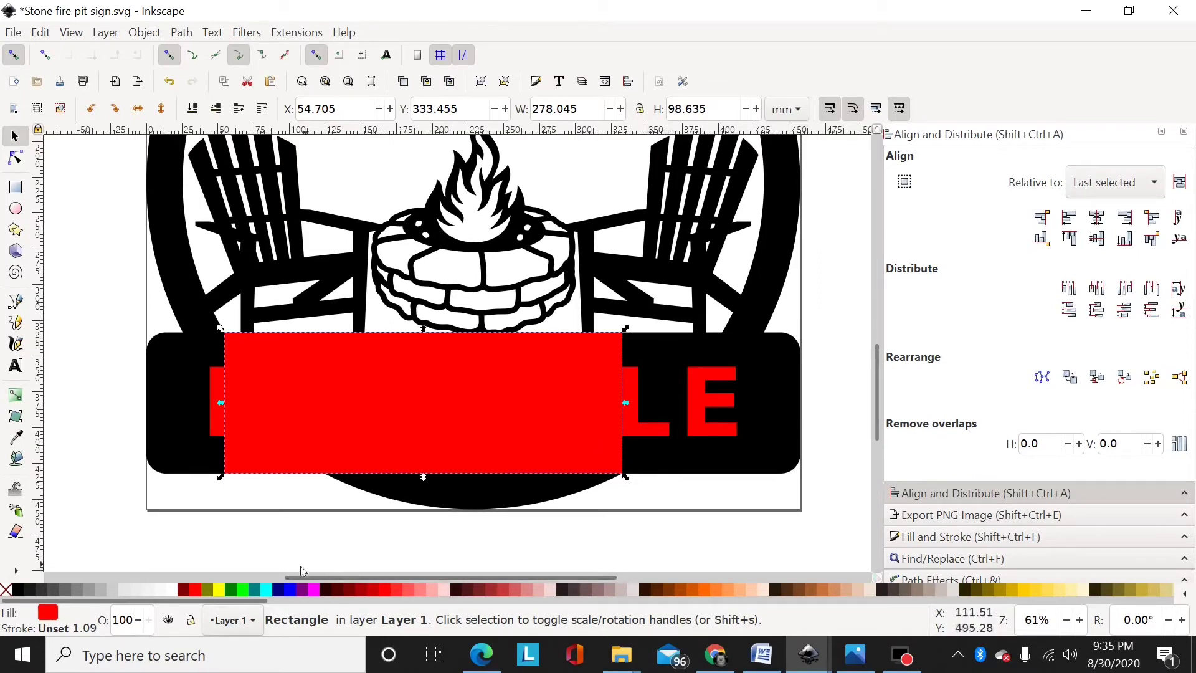
# Colour the rectangle blue, lower it beneath the text, and centre EXAMPLE vertically on it
pyautogui.click(290, 589)
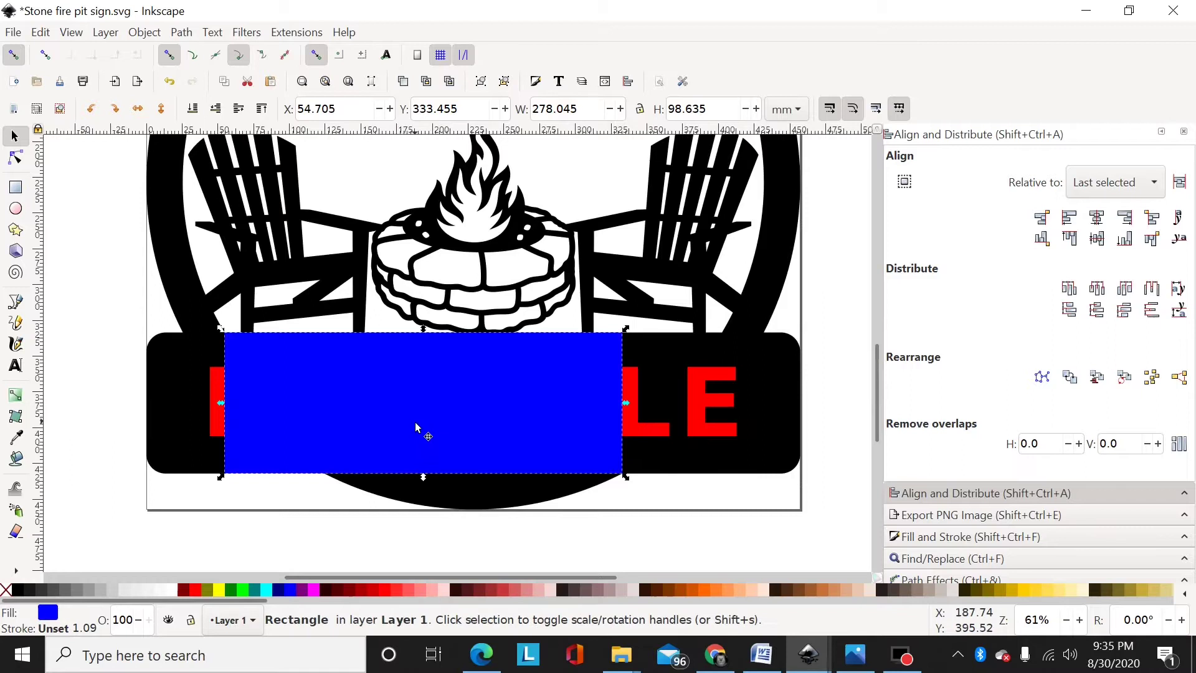
pyautogui.press('pagedown')
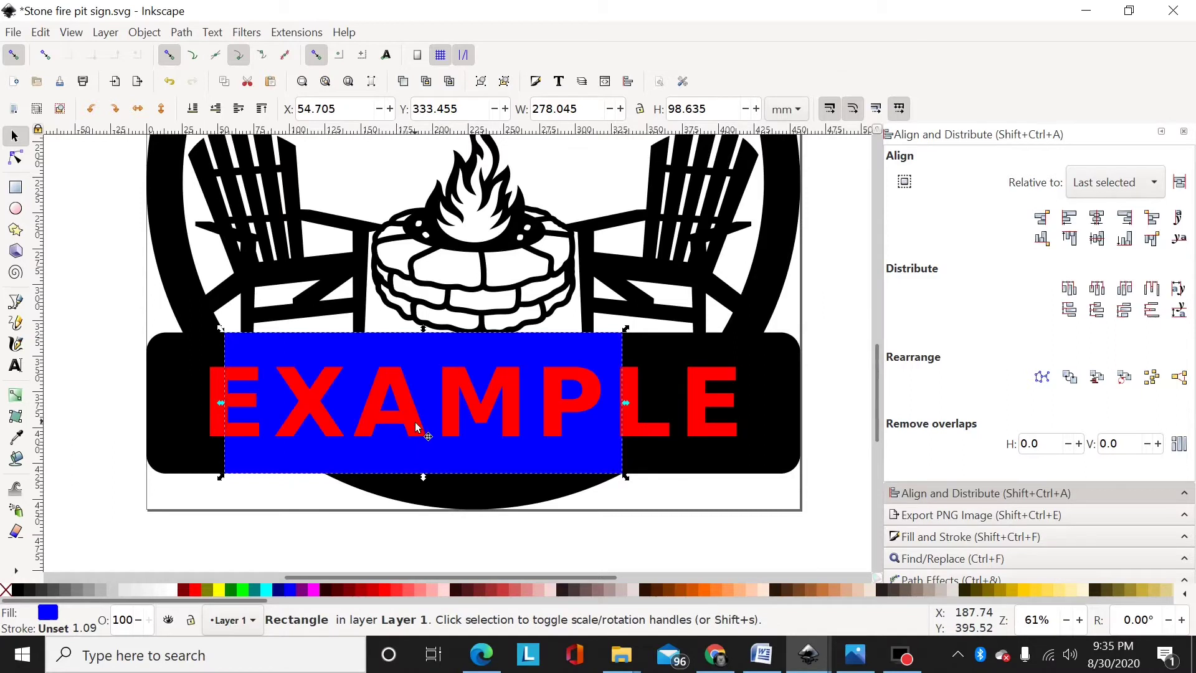
pyautogui.click(315, 406)
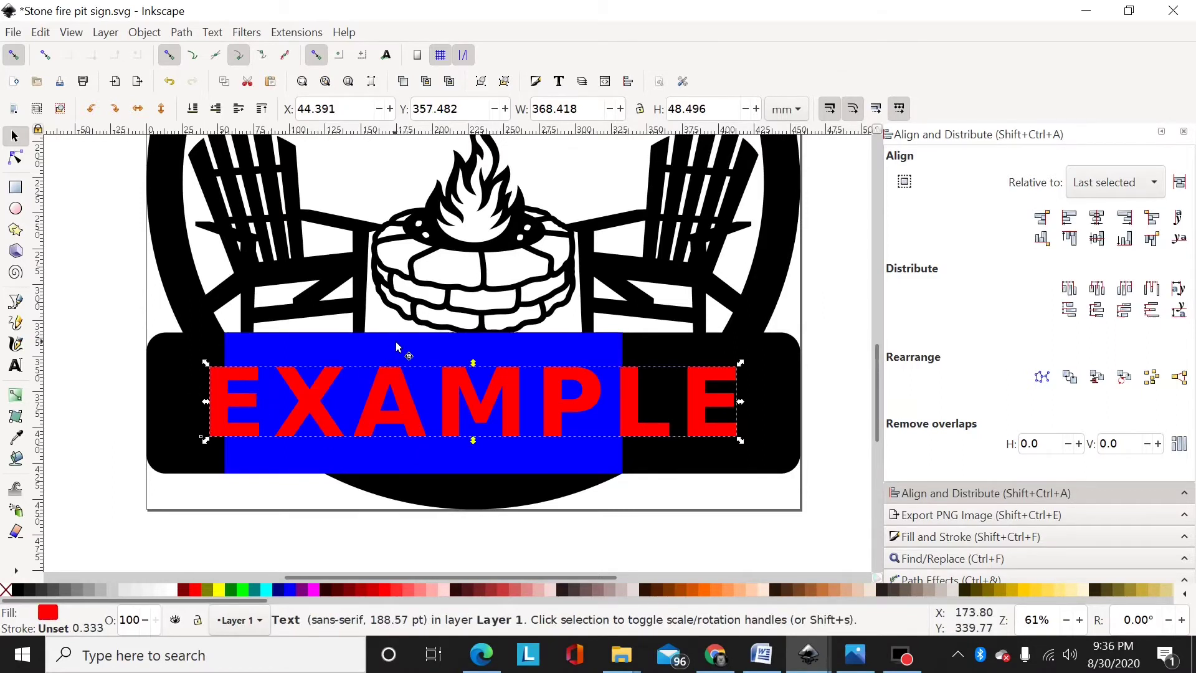
pyautogui.keyDown('shift'); pyautogui.click(397, 346); pyautogui.keyUp('shift')
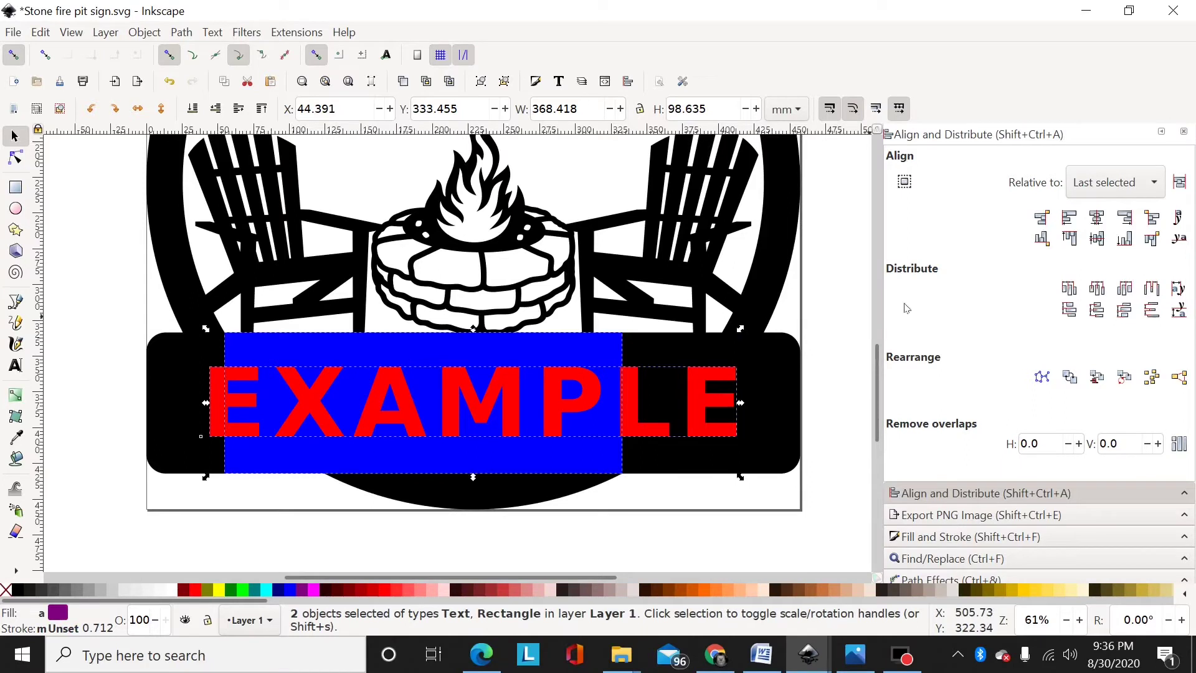
pyautogui.click(1097, 239)
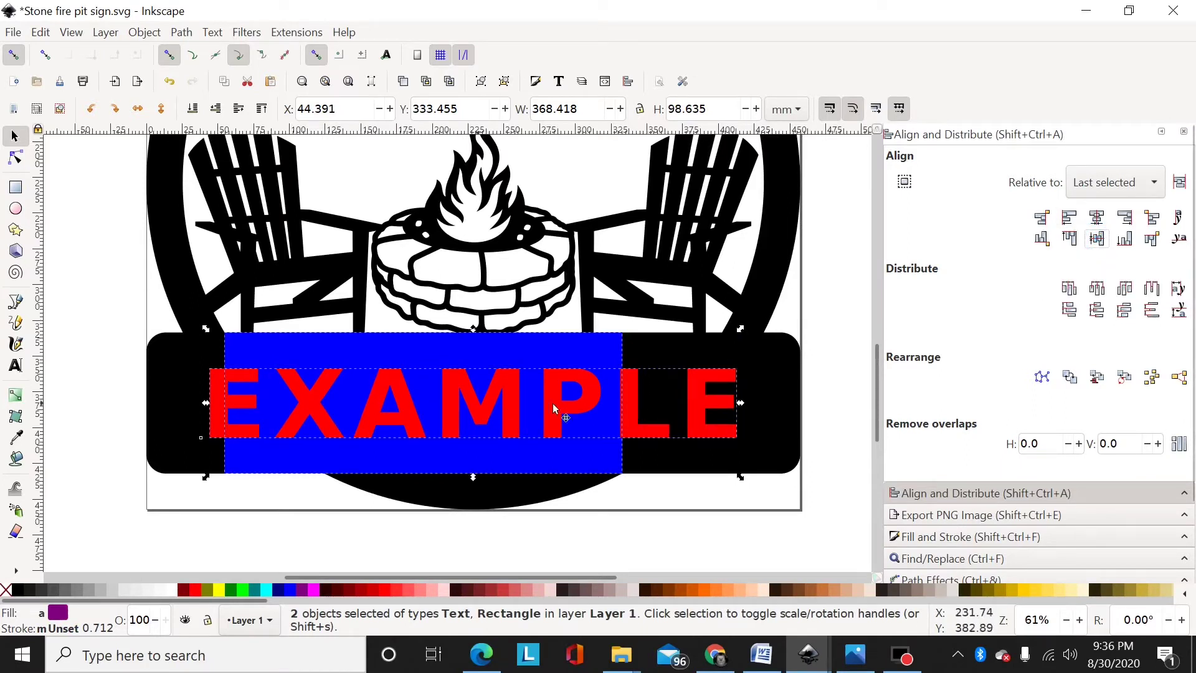
# Delete the blue rectangle, leaving EXAMPLE on the black banner
pyautogui.click(838, 311)
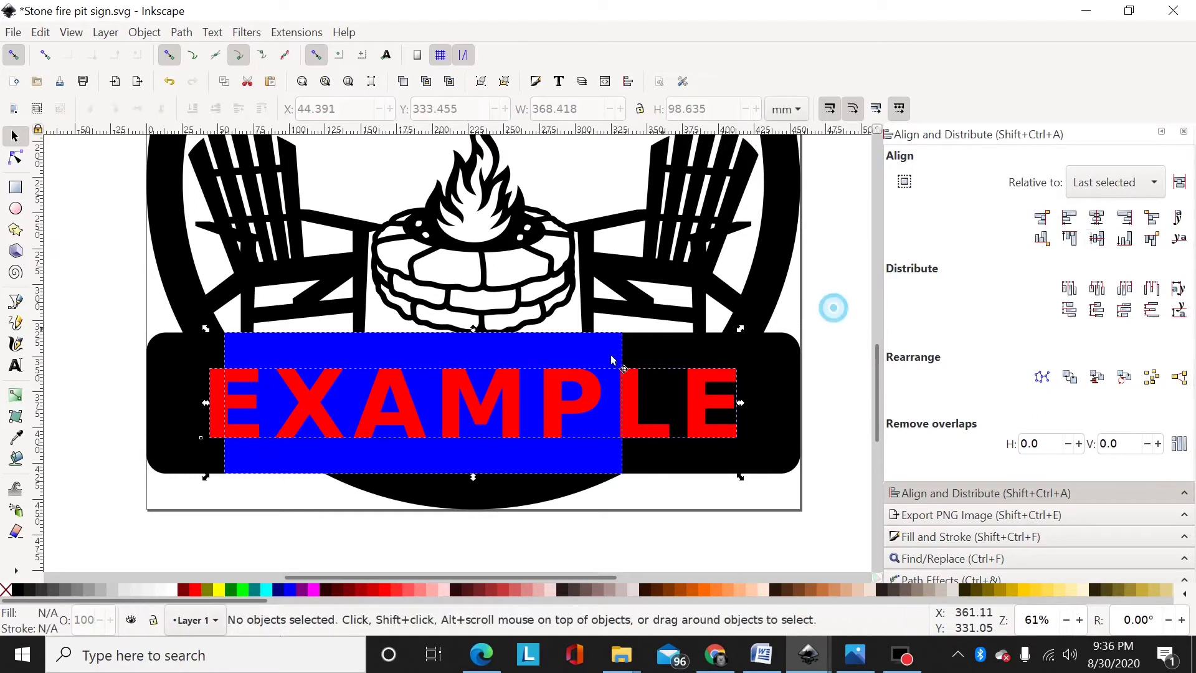
pyautogui.click(590, 353)
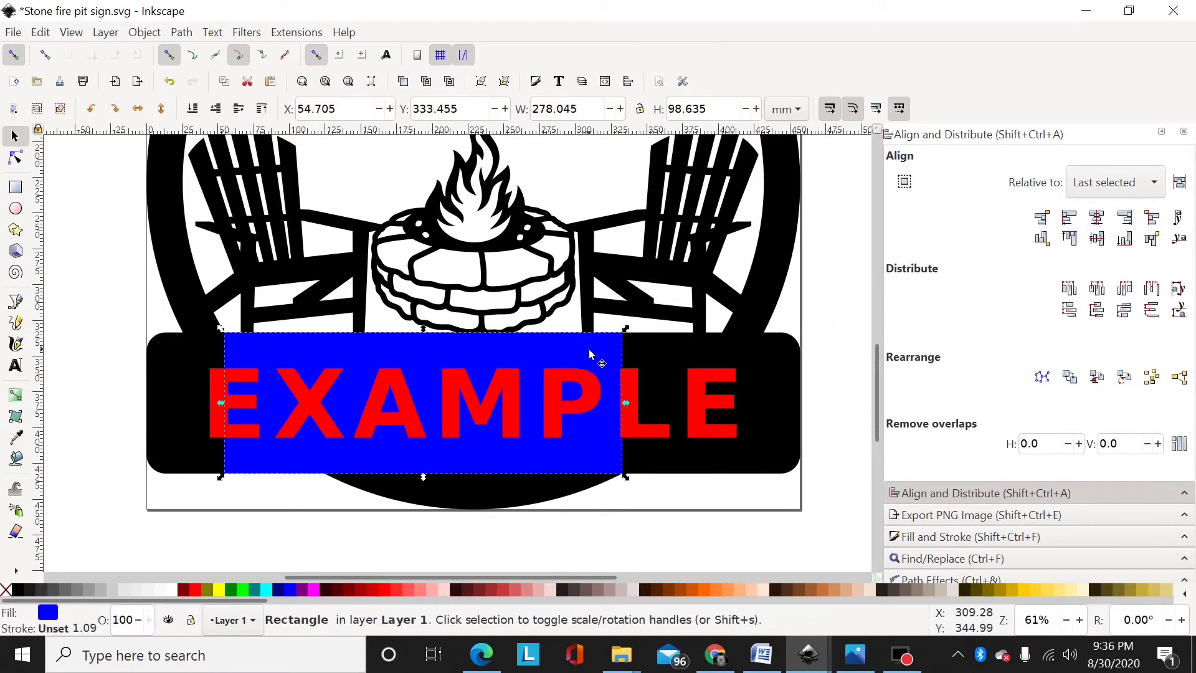
pyautogui.press('Delete')
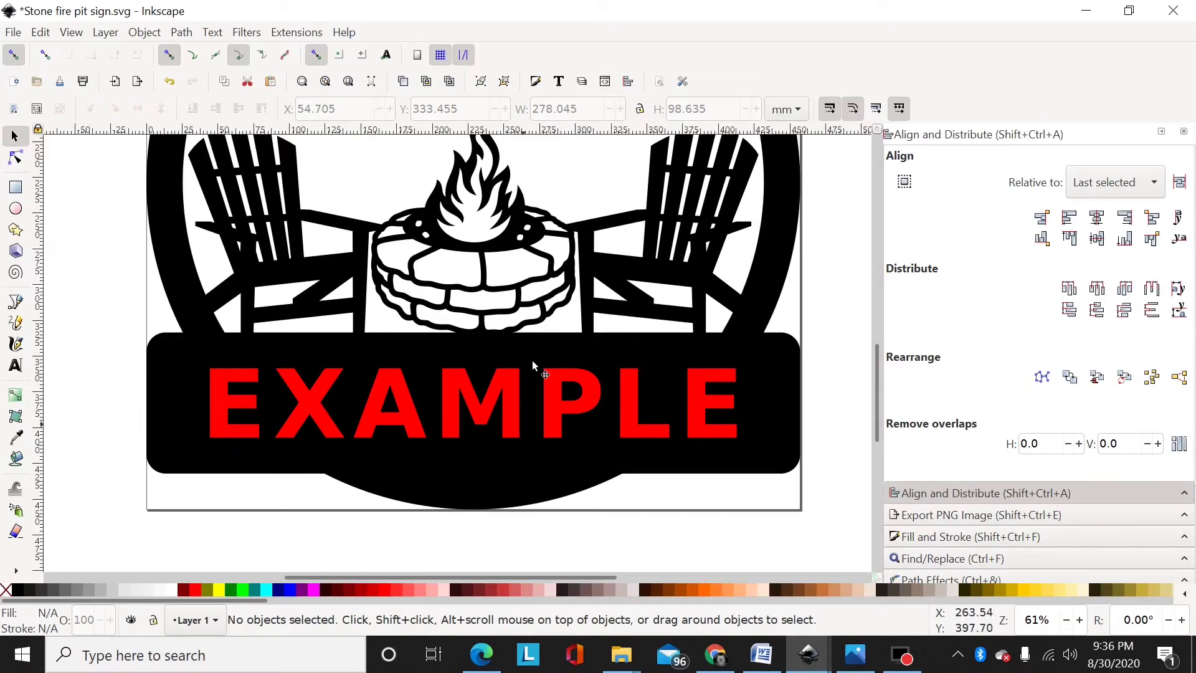
# Convert the EXAMPLE text into letter paths using the Path menu
pyautogui.click(705, 397)
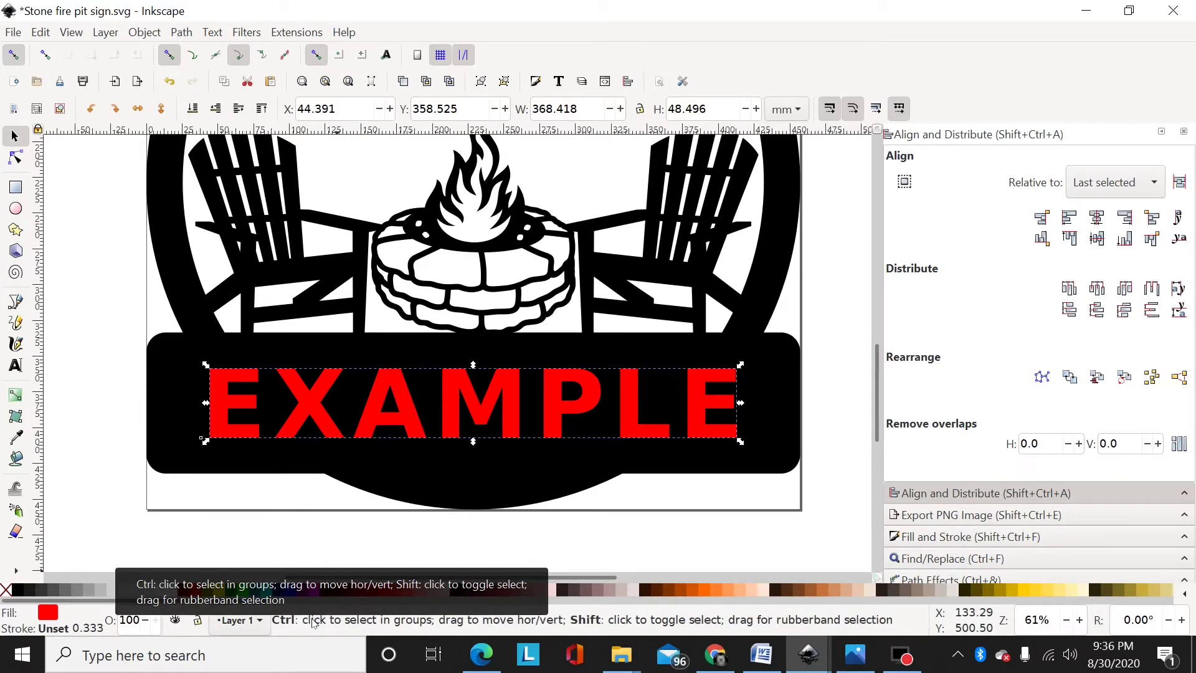
pyautogui.hotkey('ctrl', '+')
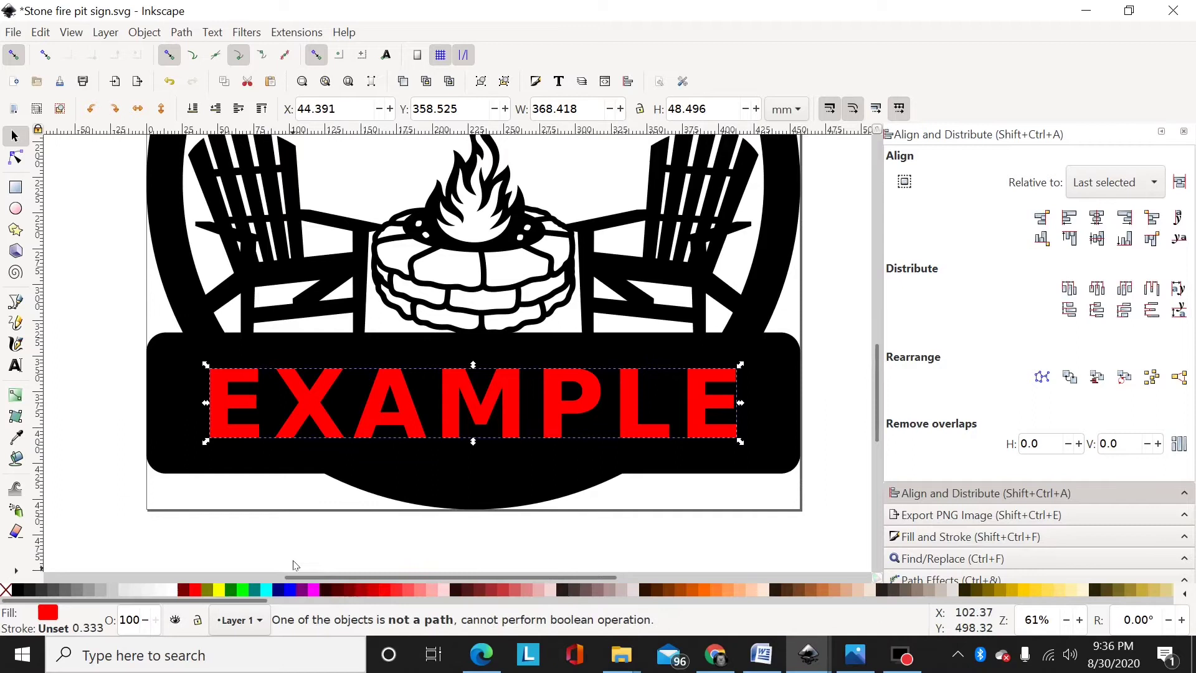
pyautogui.click(113, 428)
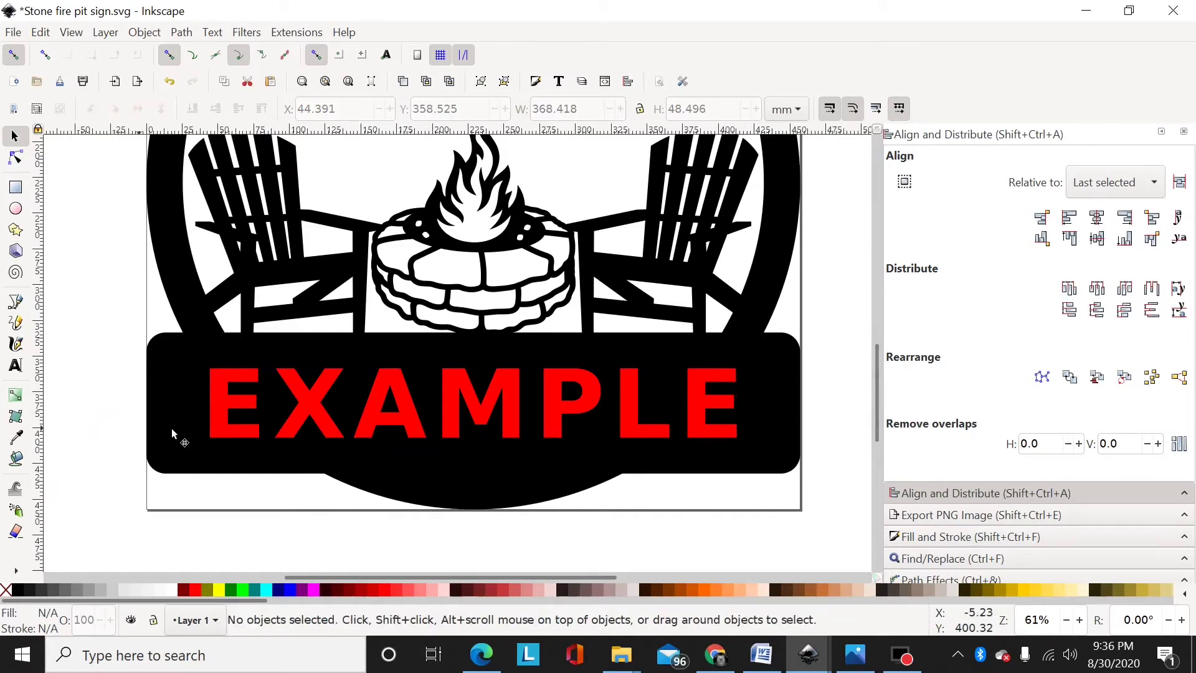
pyautogui.click(234, 406)
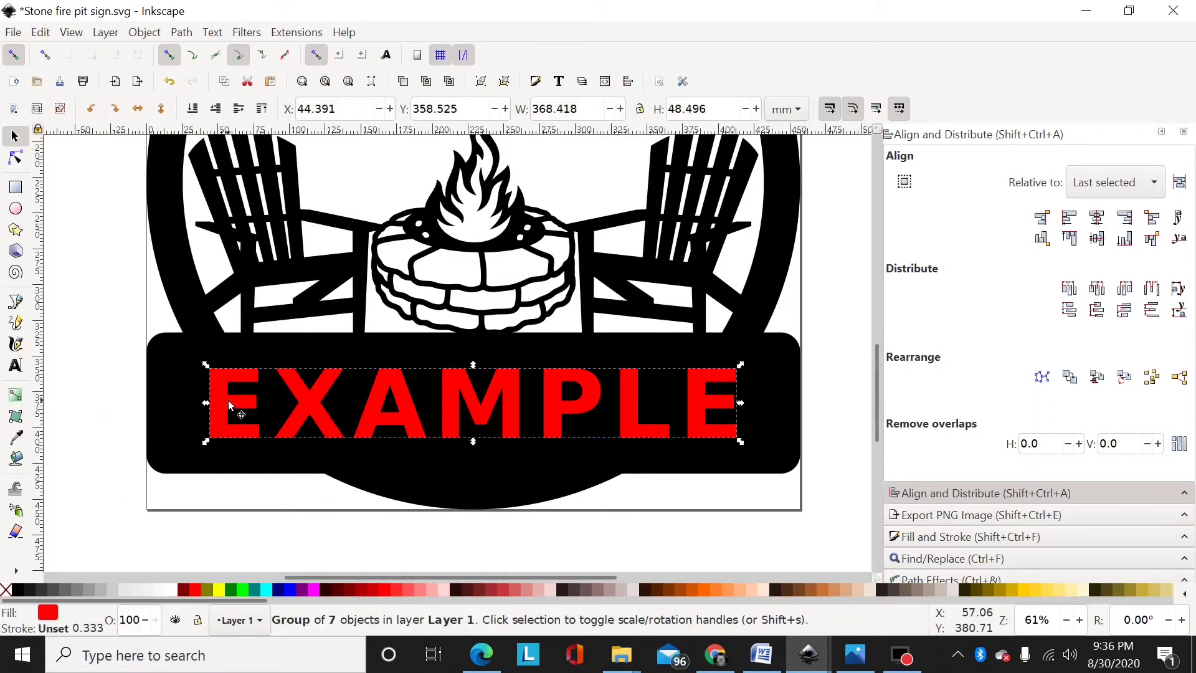
pyautogui.click(180, 33)
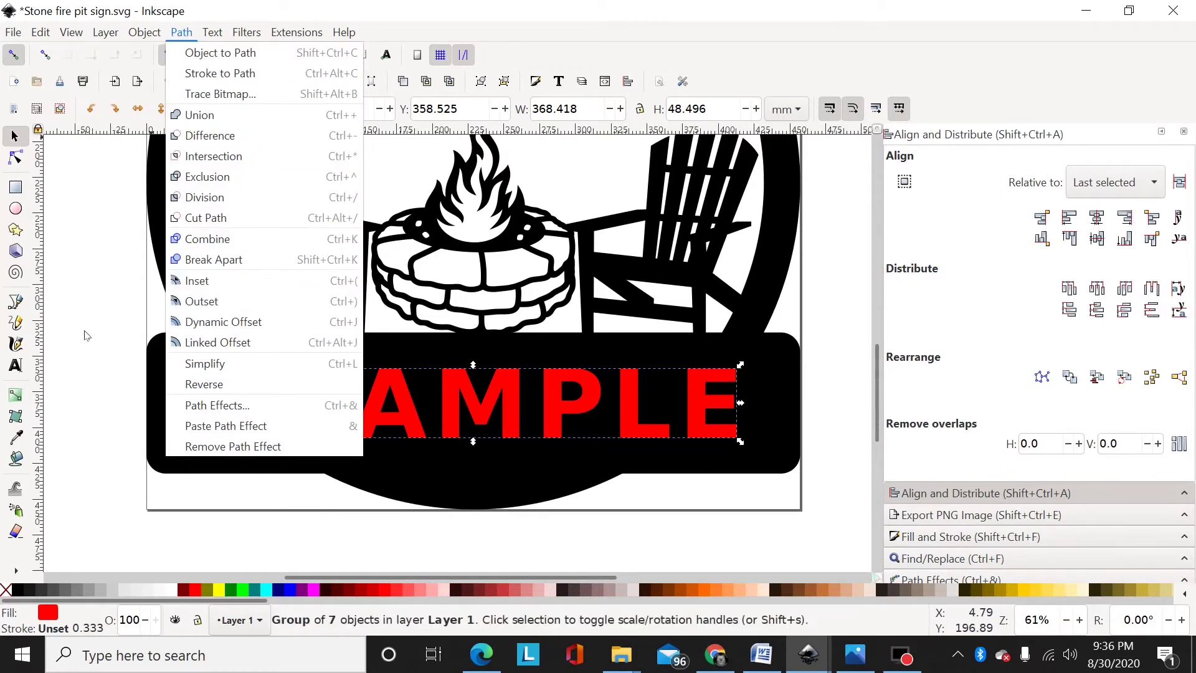
pyautogui.click(55, 263)
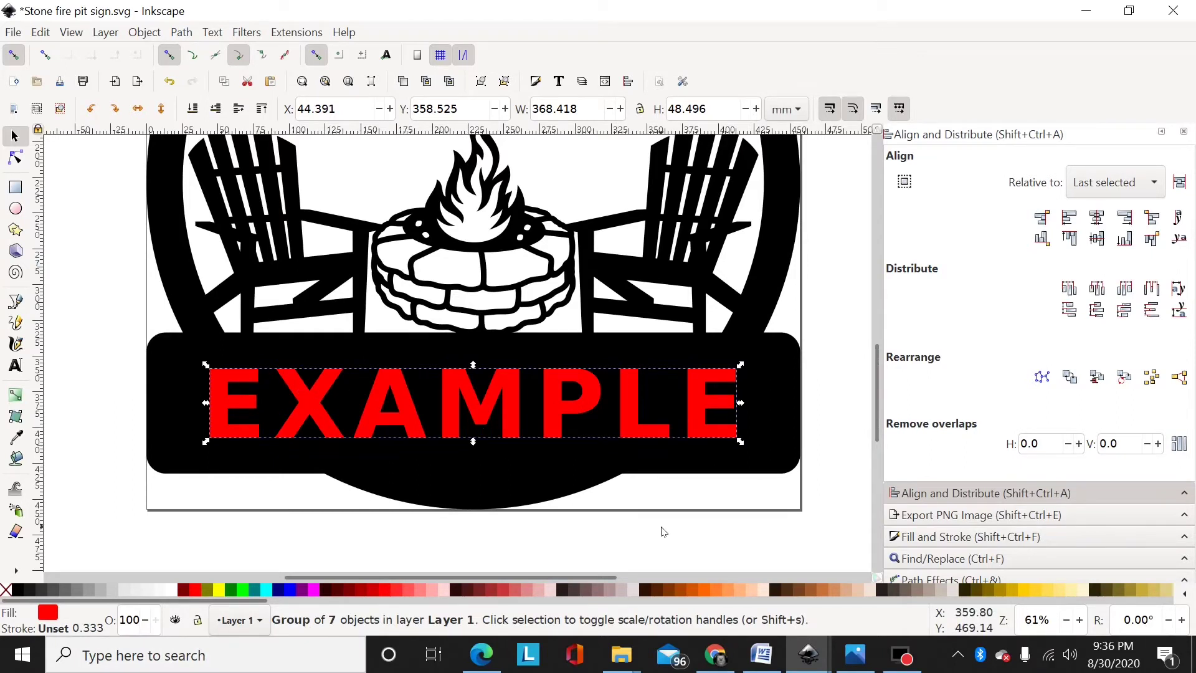
pyautogui.hotkey('ctrl', 'shift')
# Ungroup the EXAMPLE letters and pop them out of their group
pyautogui.hotkey('ctrl', 'shift', 'g')
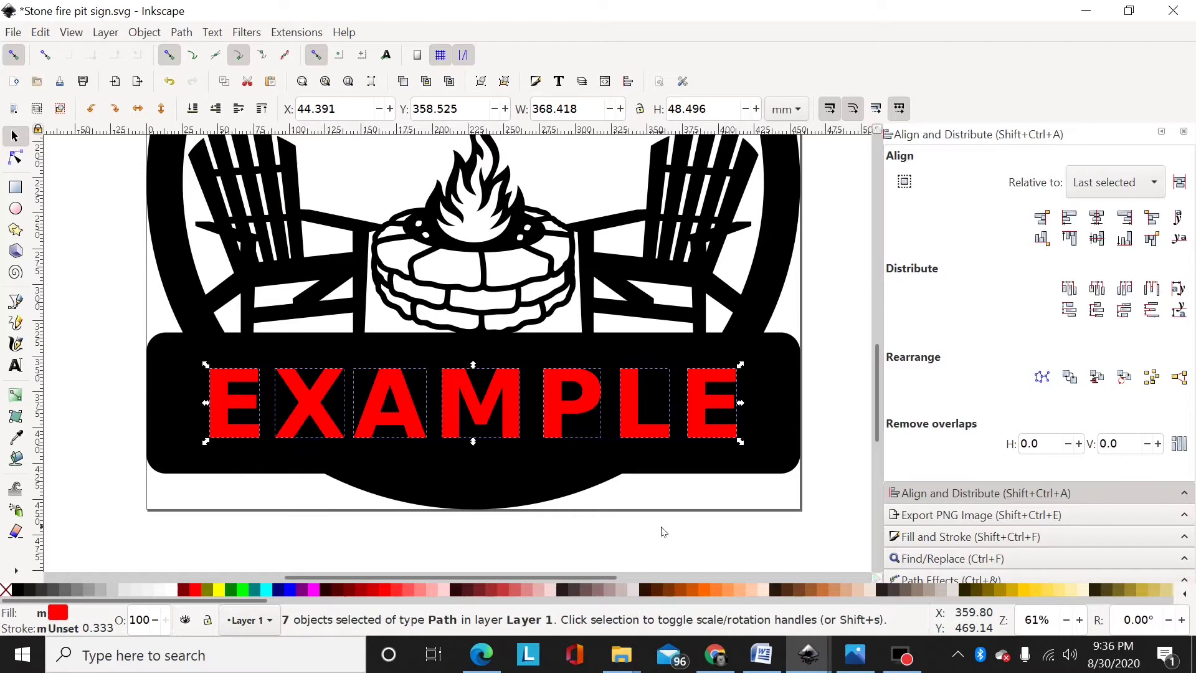
pyautogui.click(184, 33)
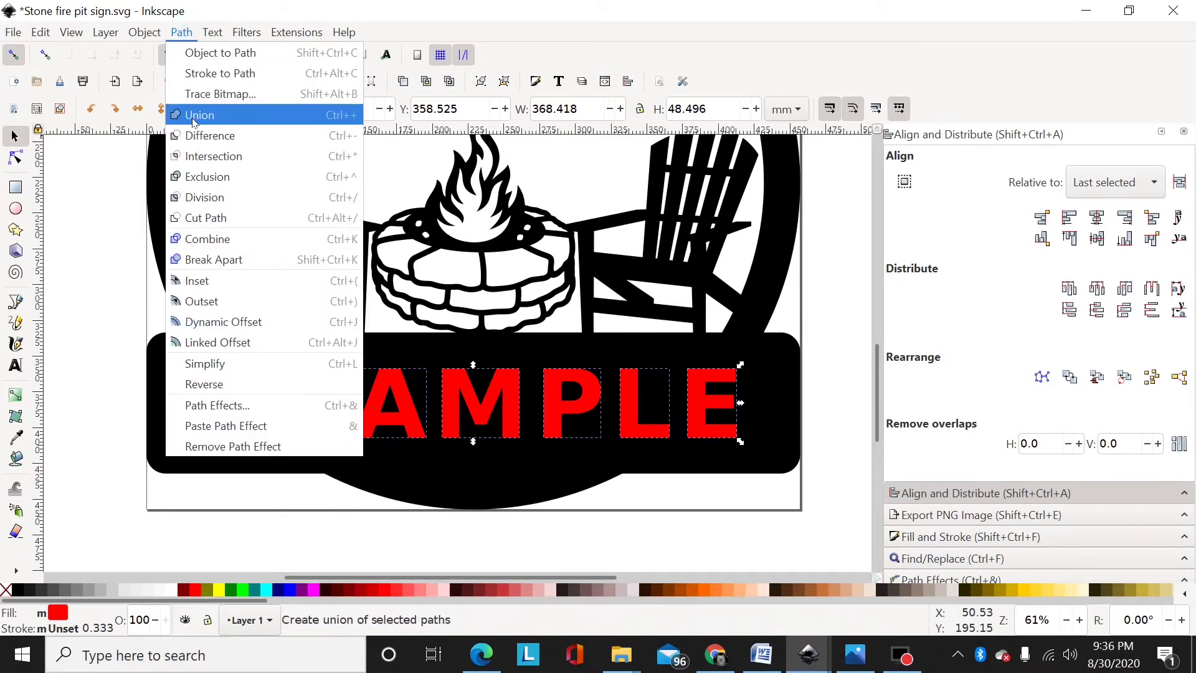
pyautogui.moveTo(149, 35)
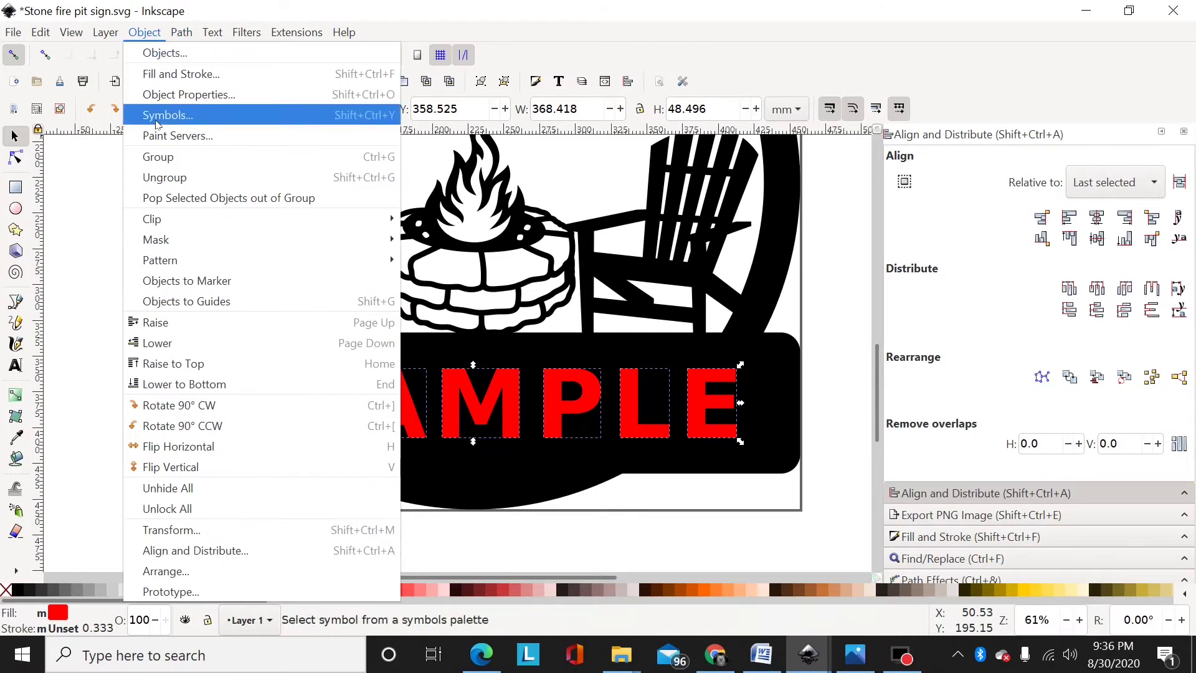
pyautogui.click(169, 198)
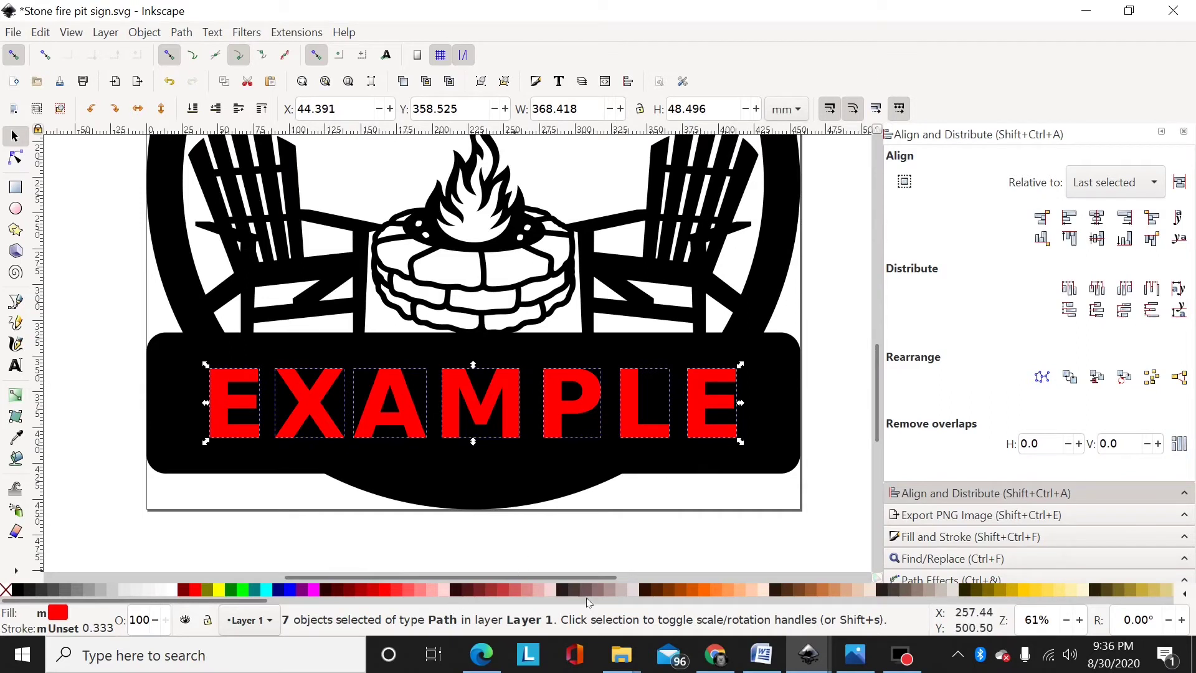
# Combine the seven letters into one 82-node path and add the black sign to the selection
pyautogui.hotkey('ctrl', 'shift')
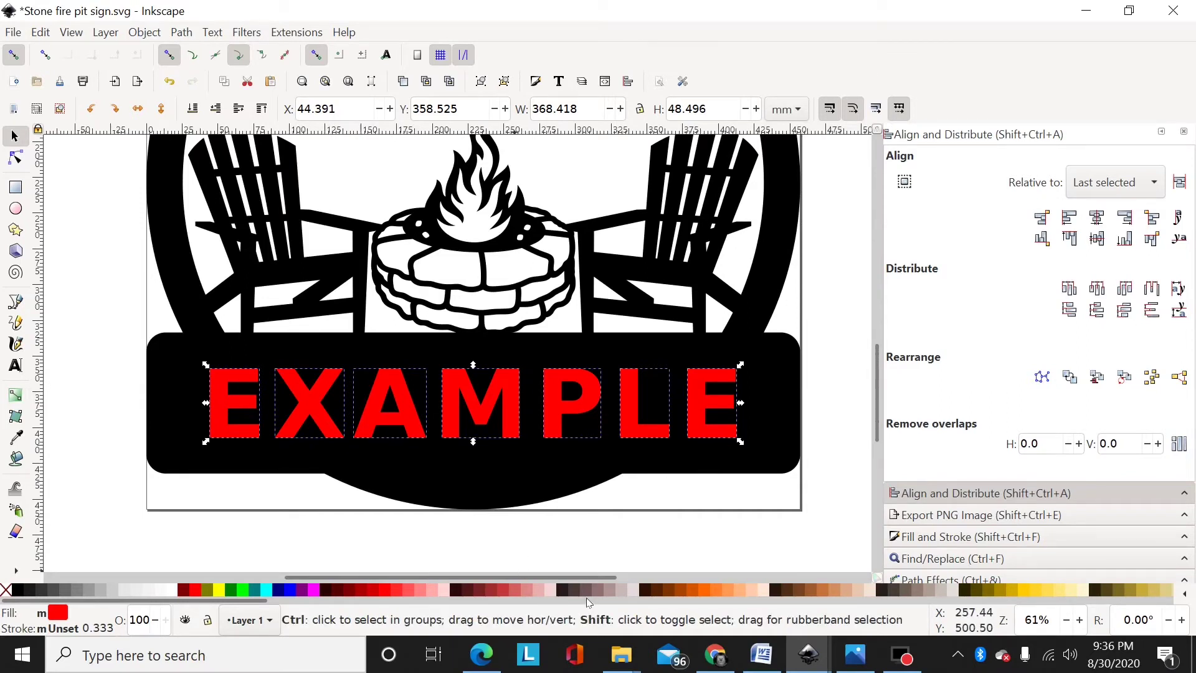
pyautogui.hotkey('ctrl', 'k')
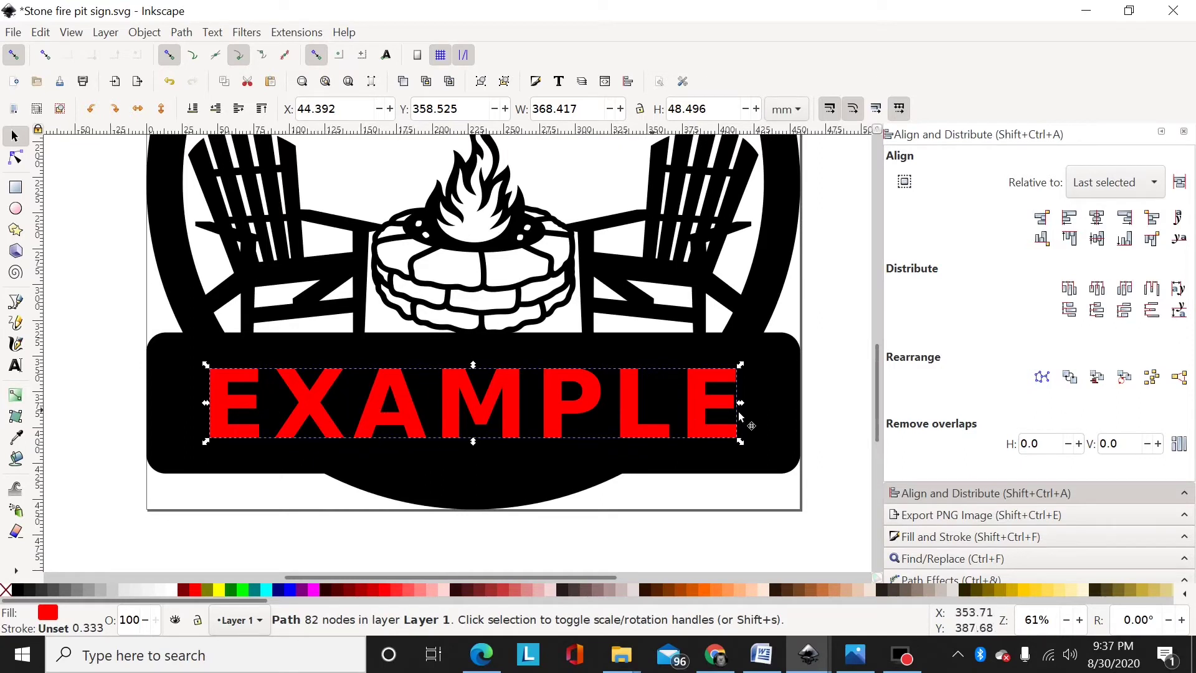
pyautogui.press('shift')
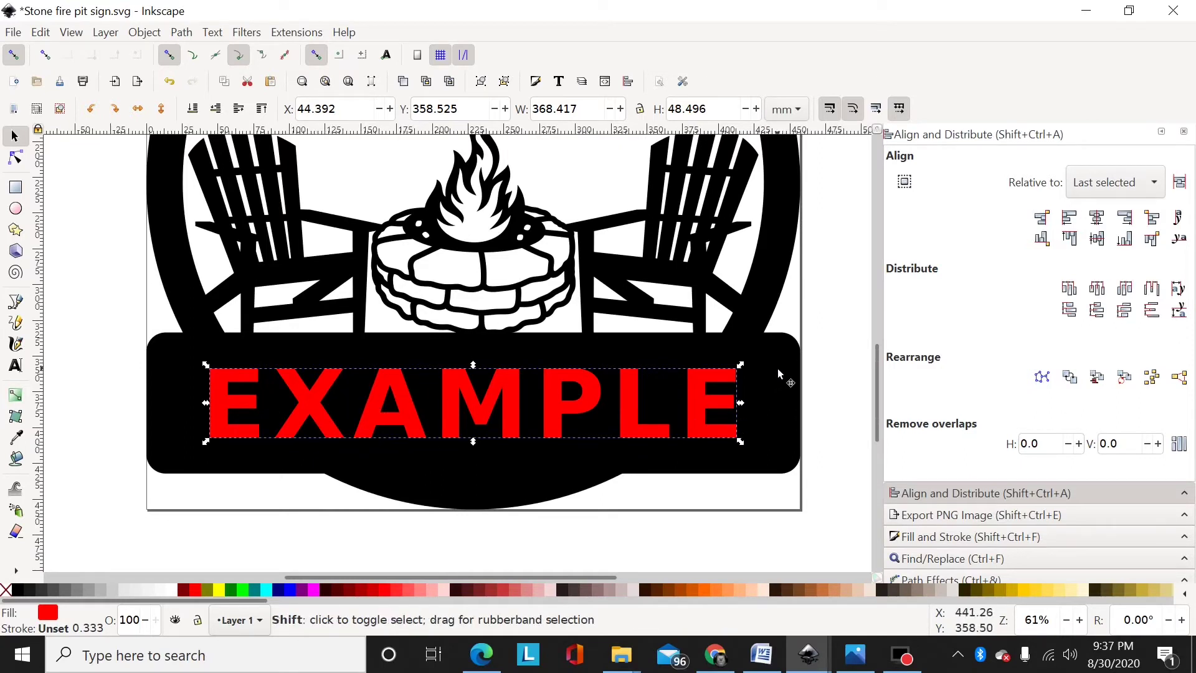
pyautogui.keyDown('shift'); pyautogui.click(778, 373); pyautogui.keyUp('shift')
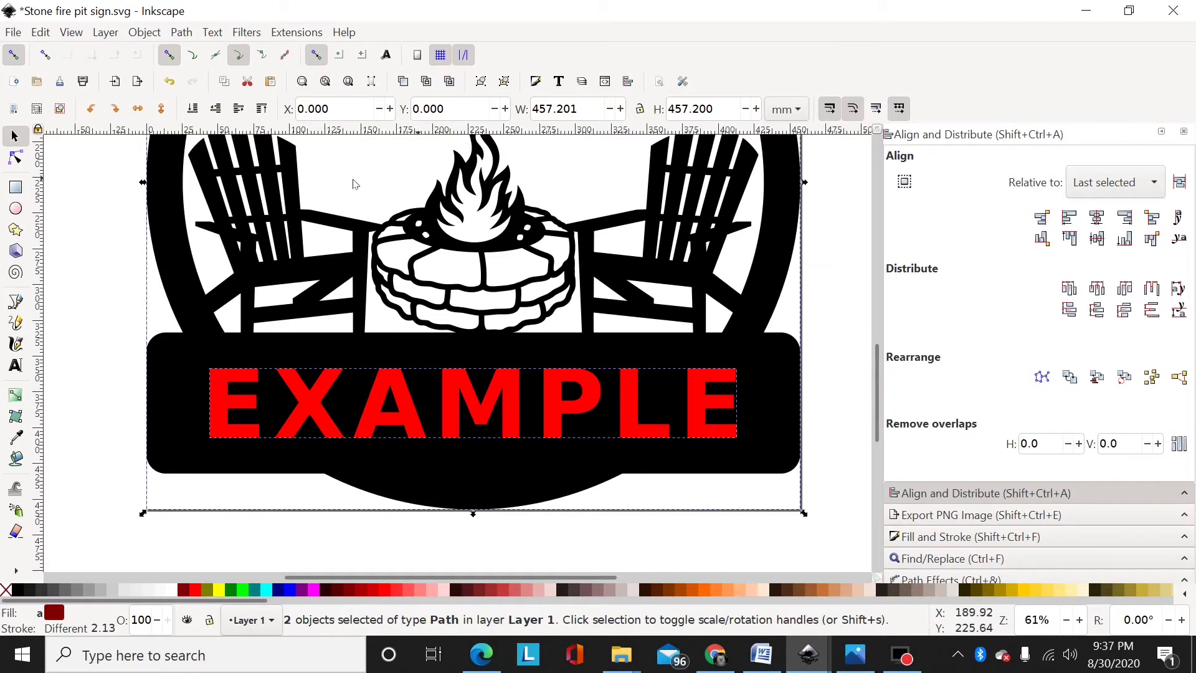
# Subtract the lettering from the black sign and check the resulting 907-node path
pyautogui.press('ctrl')
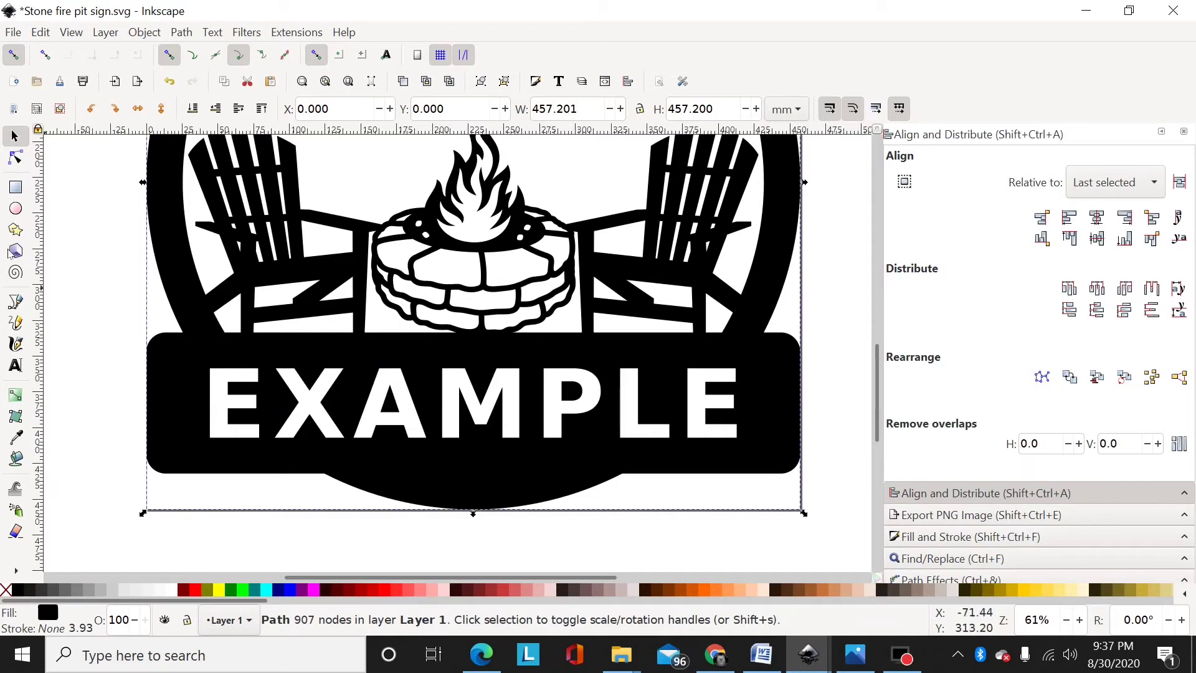
pyautogui.click(13, 159)
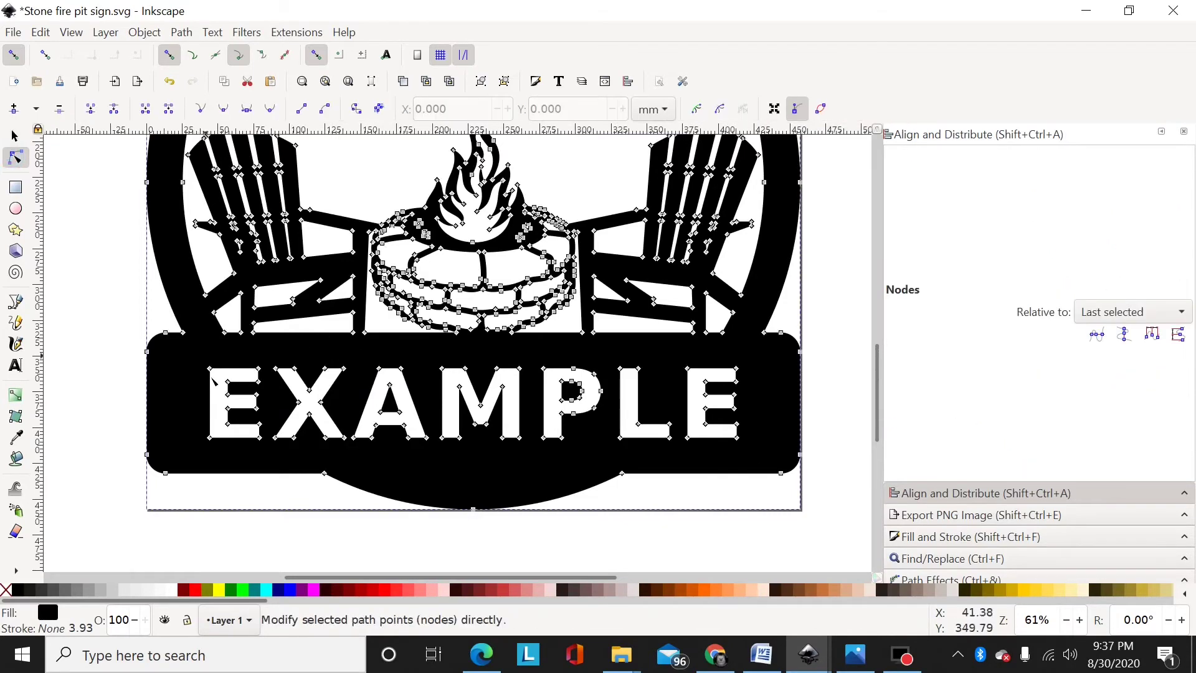
pyautogui.click(14, 137)
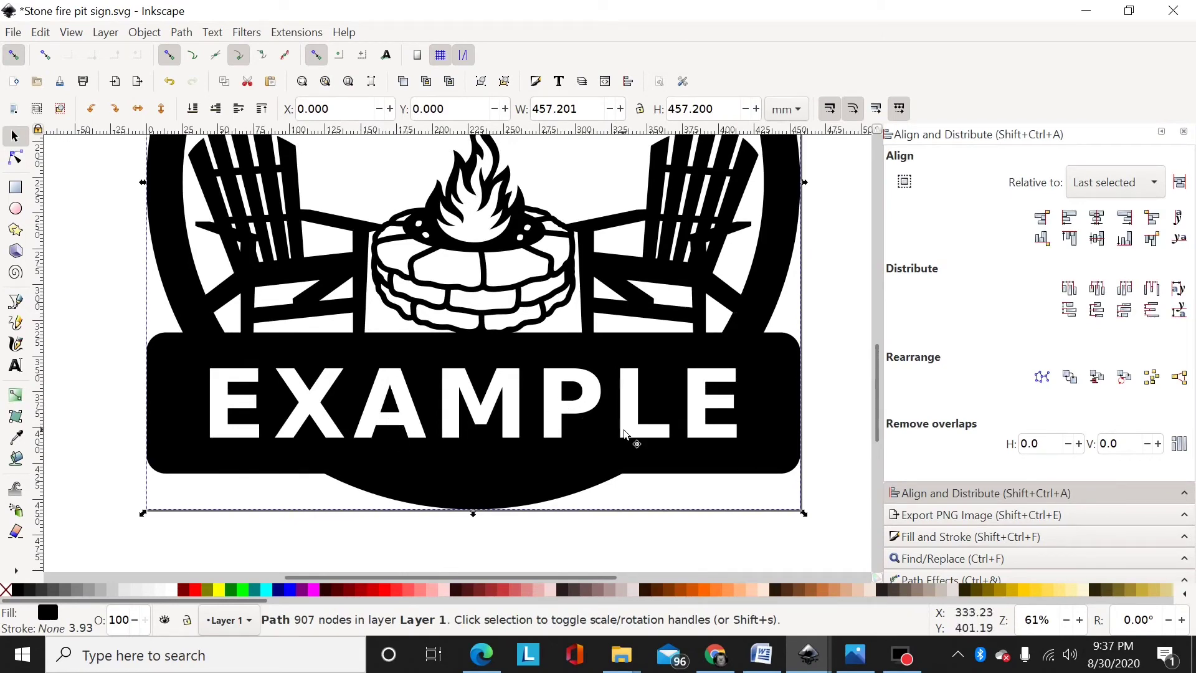
# Draw a thin blue bar running vertically through the A's crossbar
pyautogui.scroll(1, 427, 449)
pyautogui.scroll(3, 418, 449)
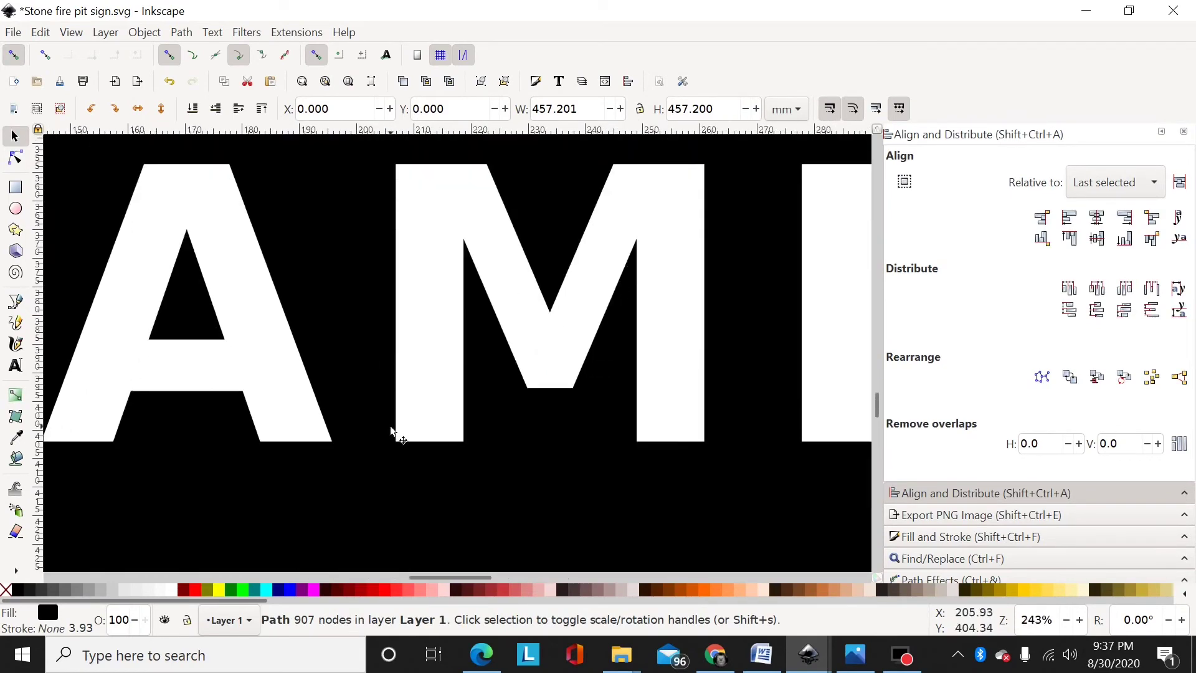
pyautogui.click(8, 193)
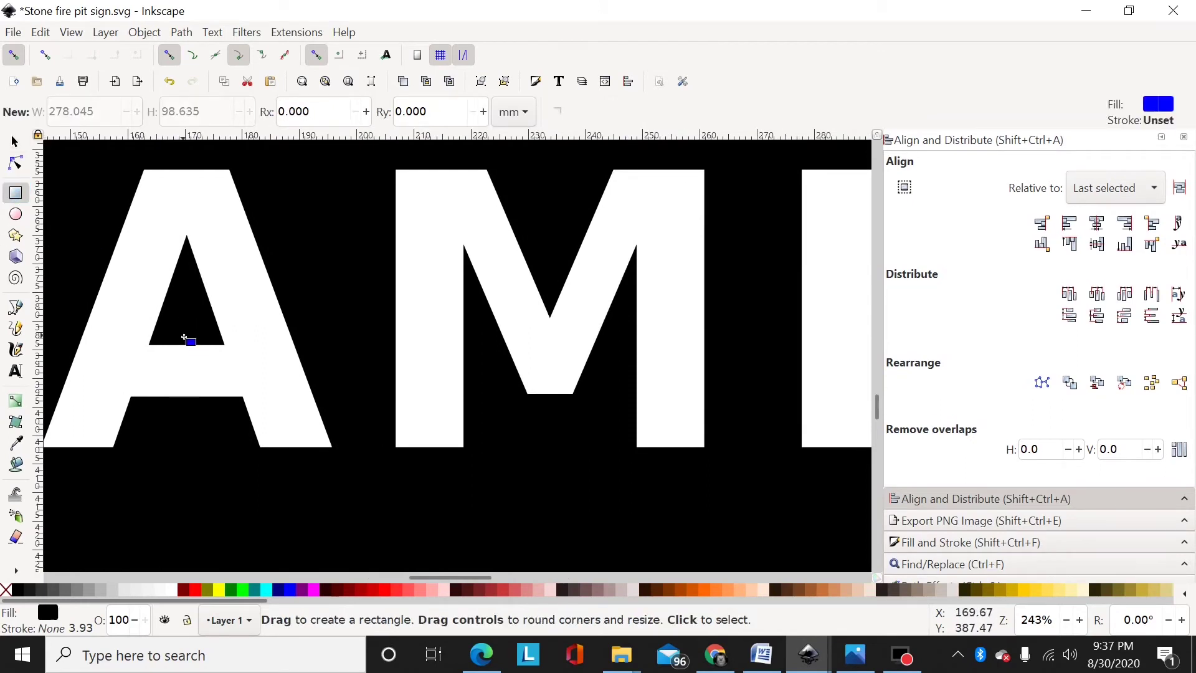
pyautogui.moveTo(181, 335); pyautogui.dragTo(196, 361)
pyautogui.moveTo(208, 412); pyautogui.dragTo(209, 412)
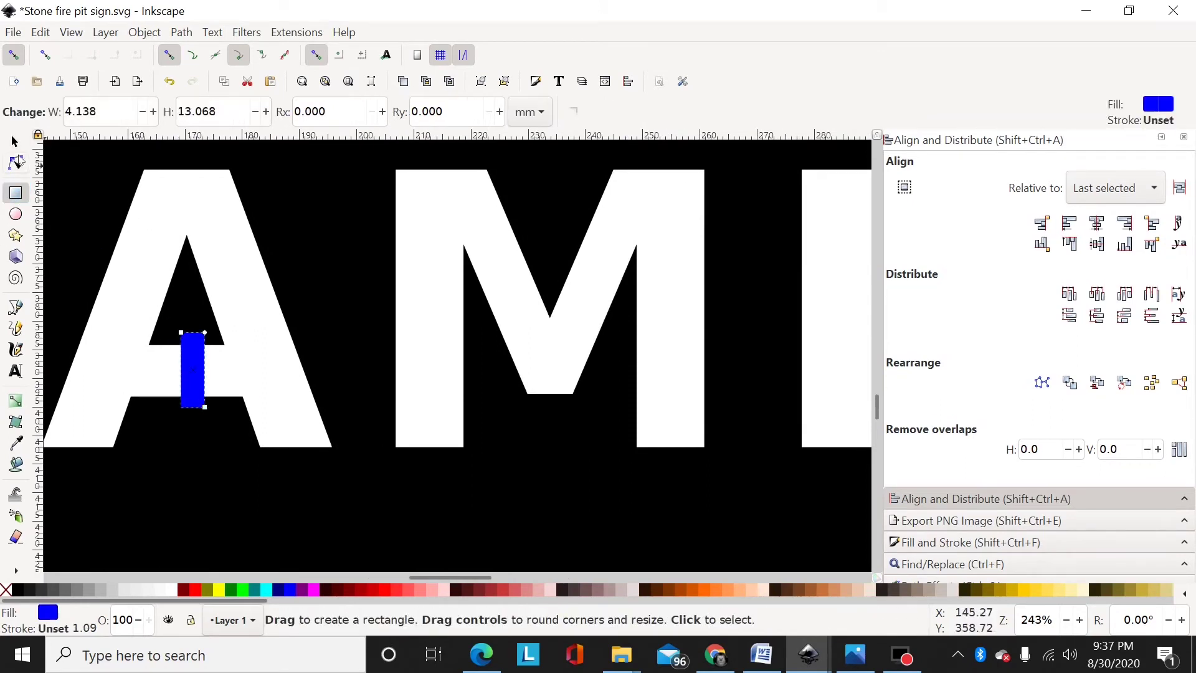
pyautogui.click(15, 141)
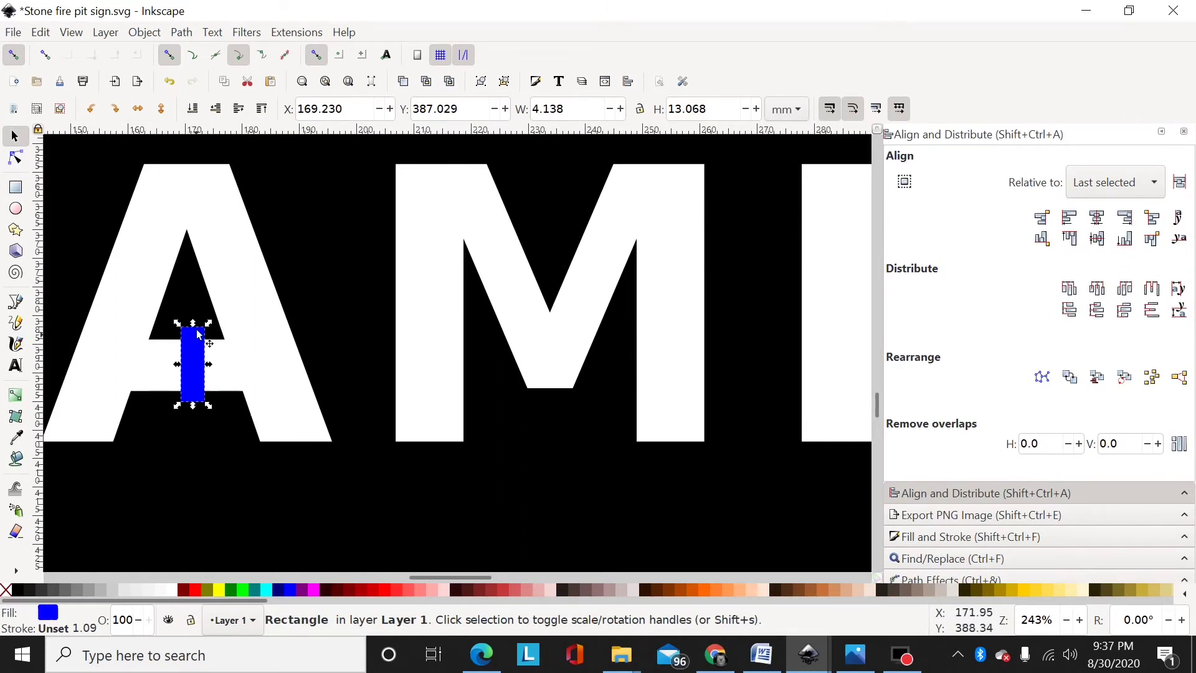
# Show the bar's size in inches (0.163 × 0.514 in) and nudge it slightly left
pyautogui.click(804, 120)
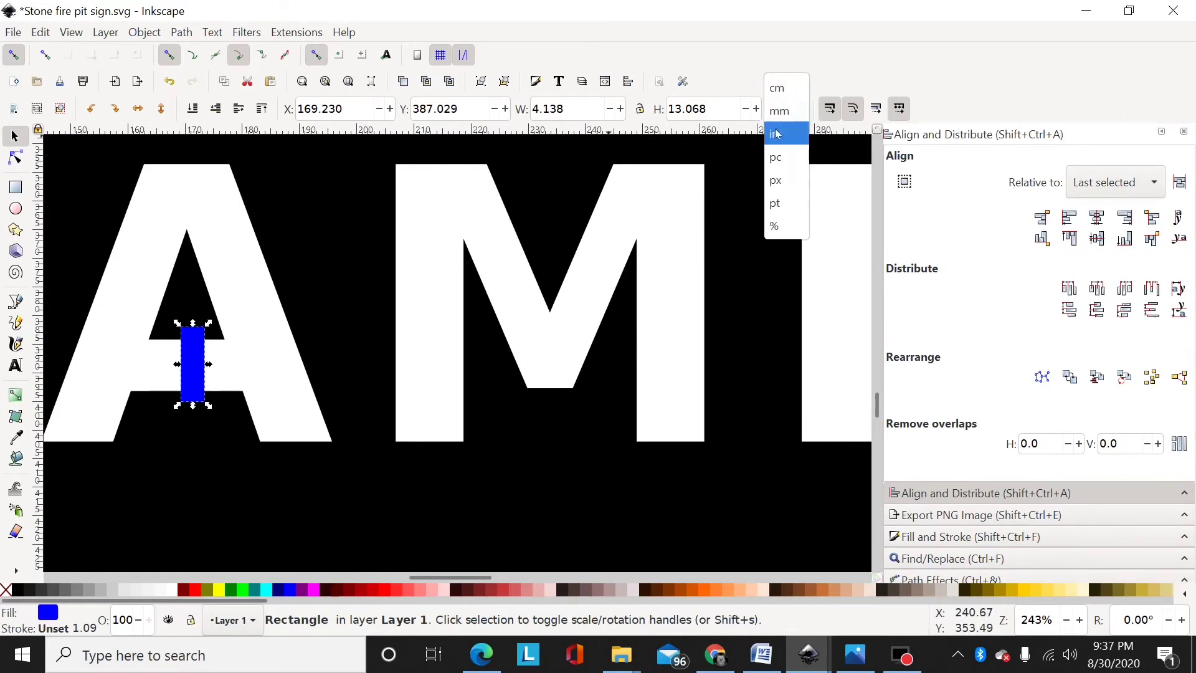
pyautogui.click(778, 133)
pyautogui.click(580, 118)
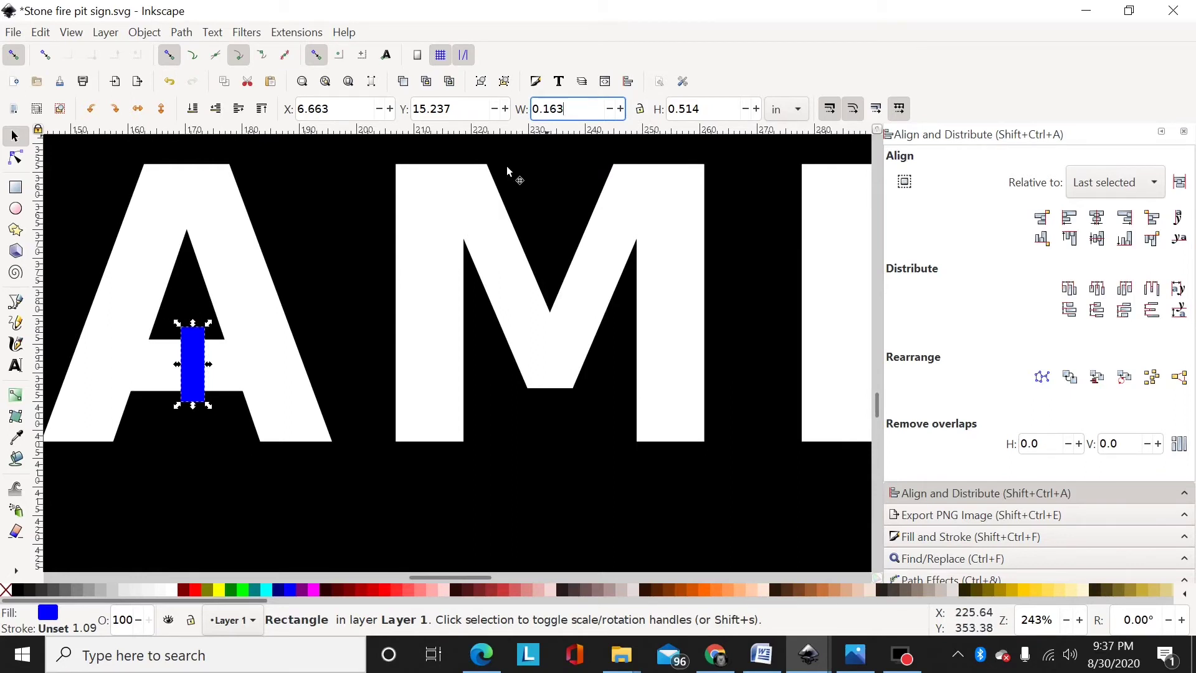
pyautogui.moveTo(189, 363)
pyautogui.mouseDown()
pyautogui.moveTo(172, 364)
pyautogui.moveTo(182, 372)
pyautogui.moveTo(183, 347)
pyautogui.moveTo(205, 378)
pyautogui.moveTo(184, 367)
pyautogui.moveTo(185, 382)
pyautogui.mouseUp()
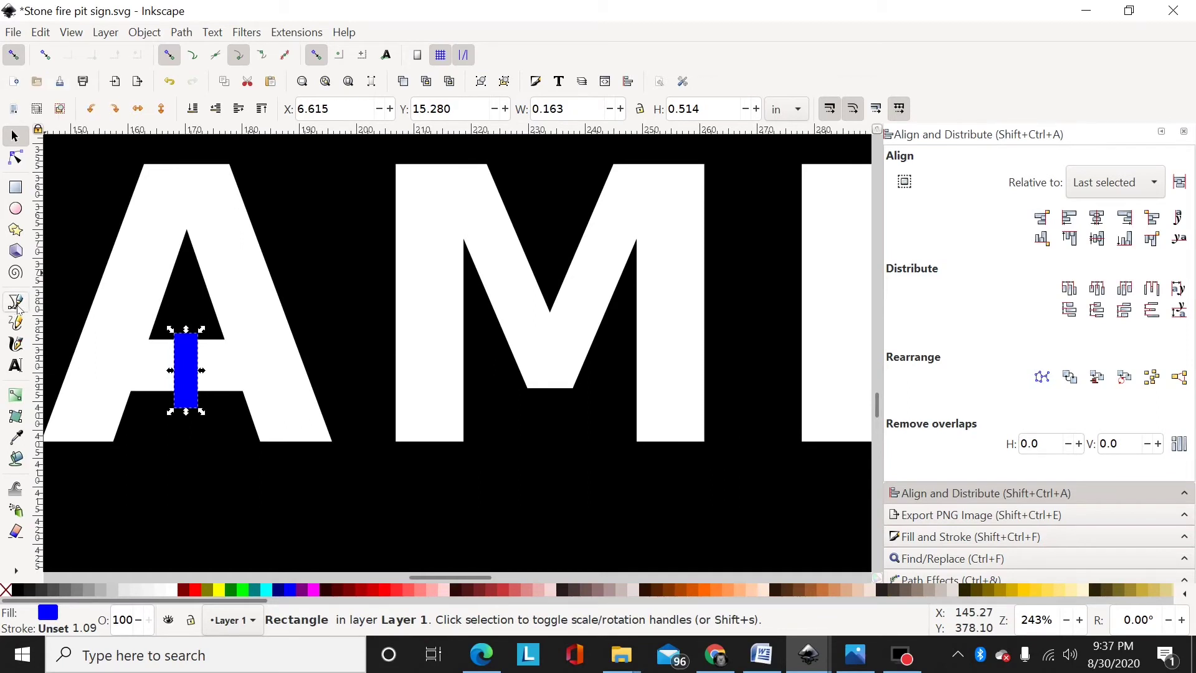
# Draw a lime-green helper rectangle inside the A's opening and lower it beneath the blue bar
pyautogui.click(16, 187)
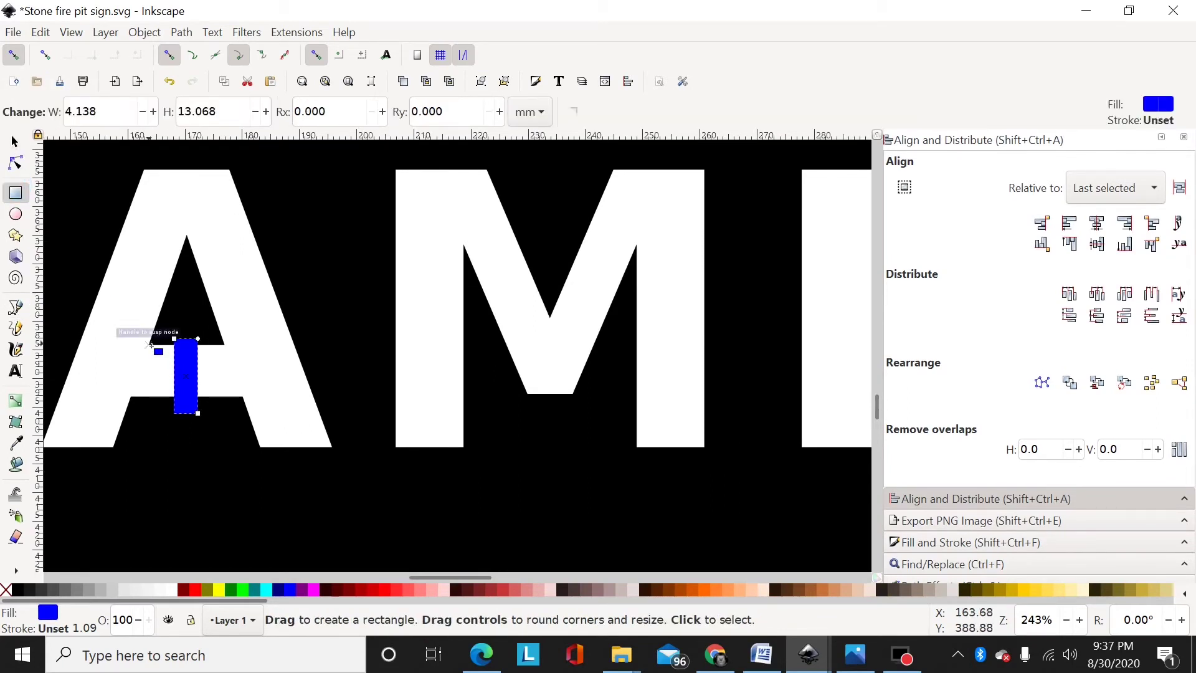
pyautogui.moveTo(150, 346); pyautogui.dragTo(245, 397)
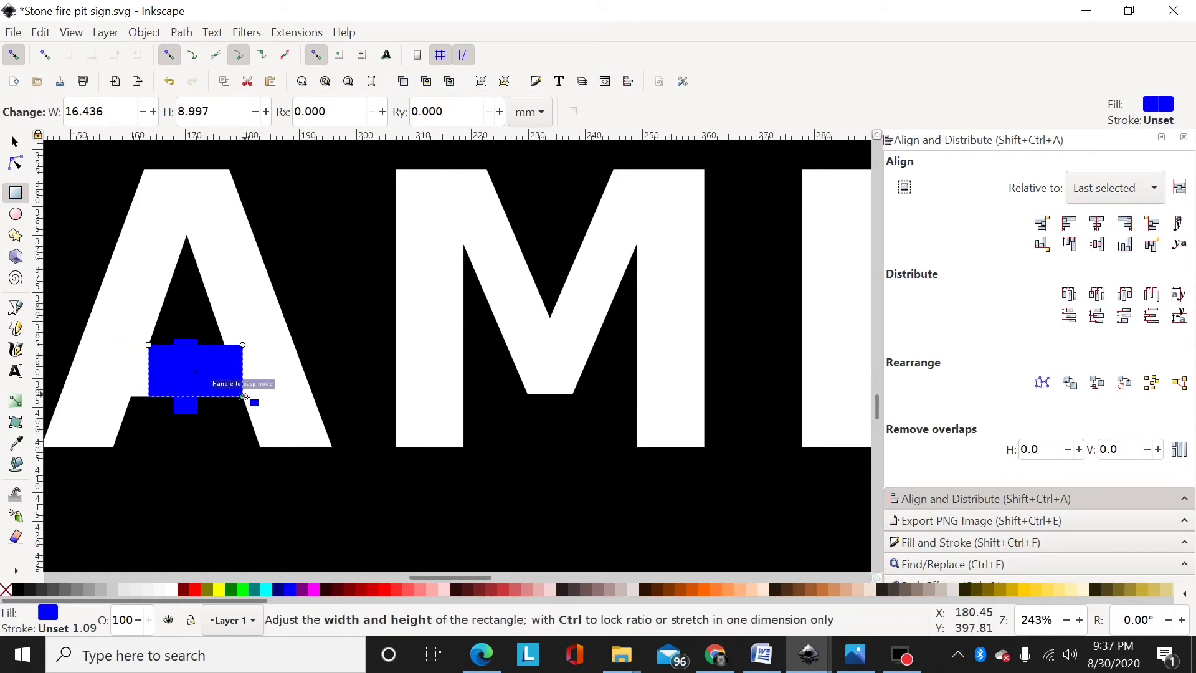
pyautogui.click(15, 142)
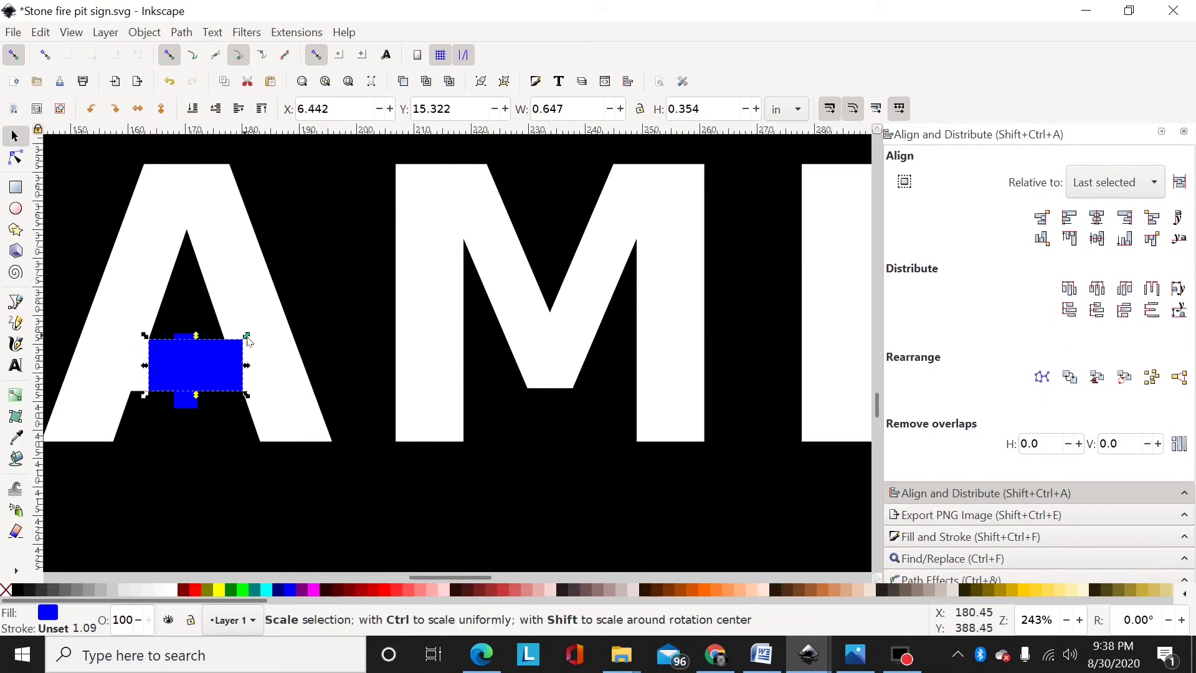
pyautogui.moveTo(248, 336); pyautogui.dragTo(229, 338)
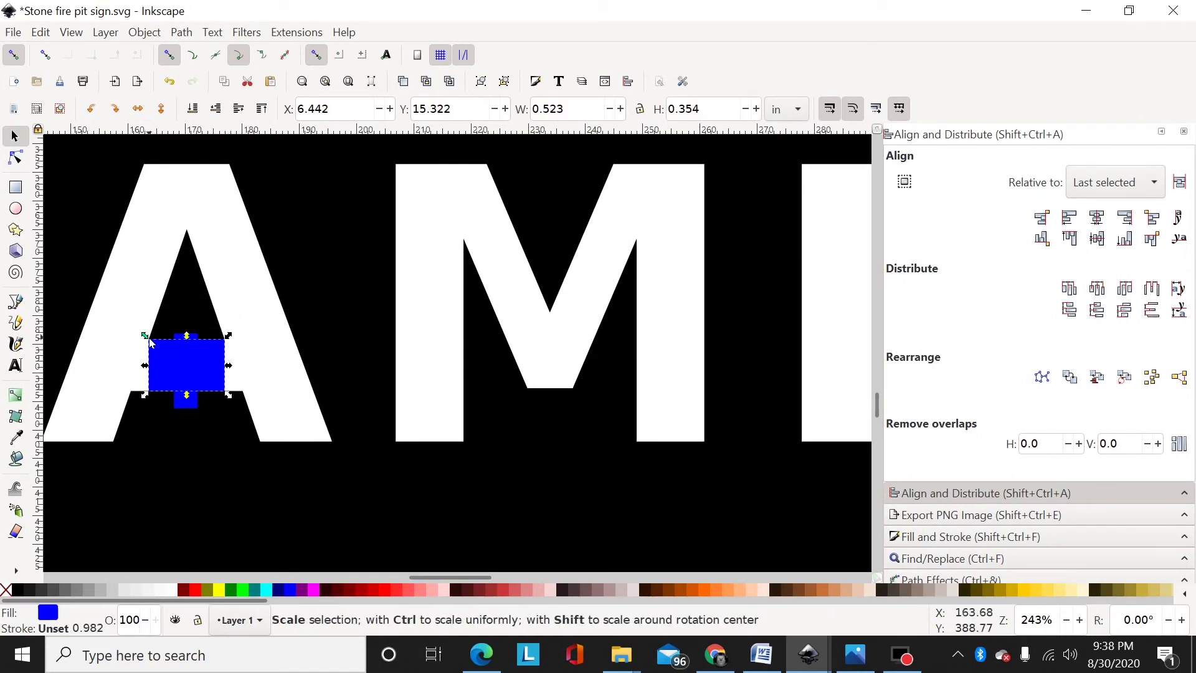
pyautogui.click(247, 595)
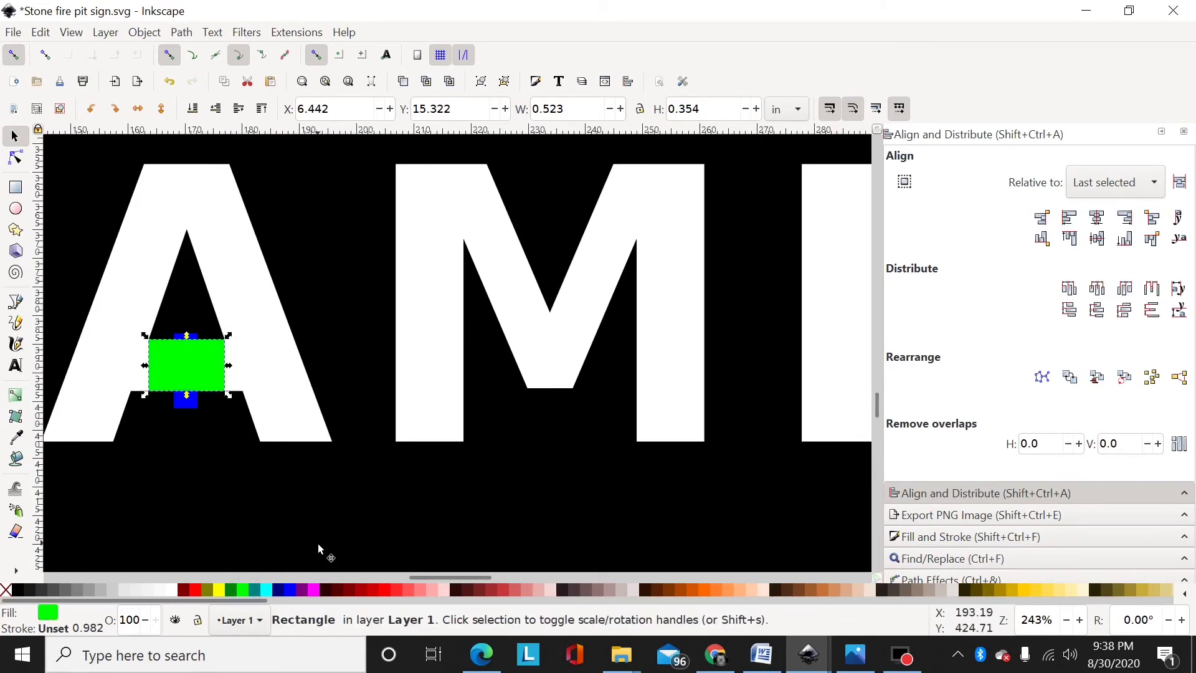
pyautogui.press('pagedown')
# Centre the blue bar on the green helper rectangle's vertical axis, then reselect the helper
pyautogui.click(185, 370)
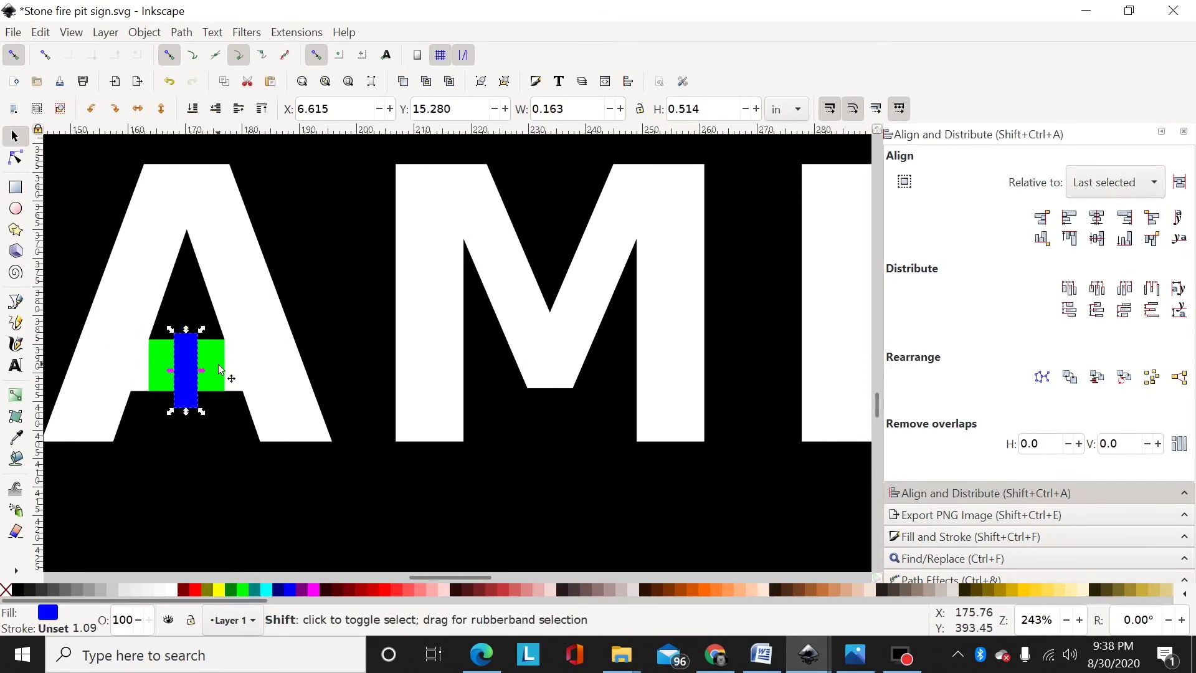
pyautogui.keyDown('shift'); pyautogui.click(218, 364); pyautogui.keyUp('shift')
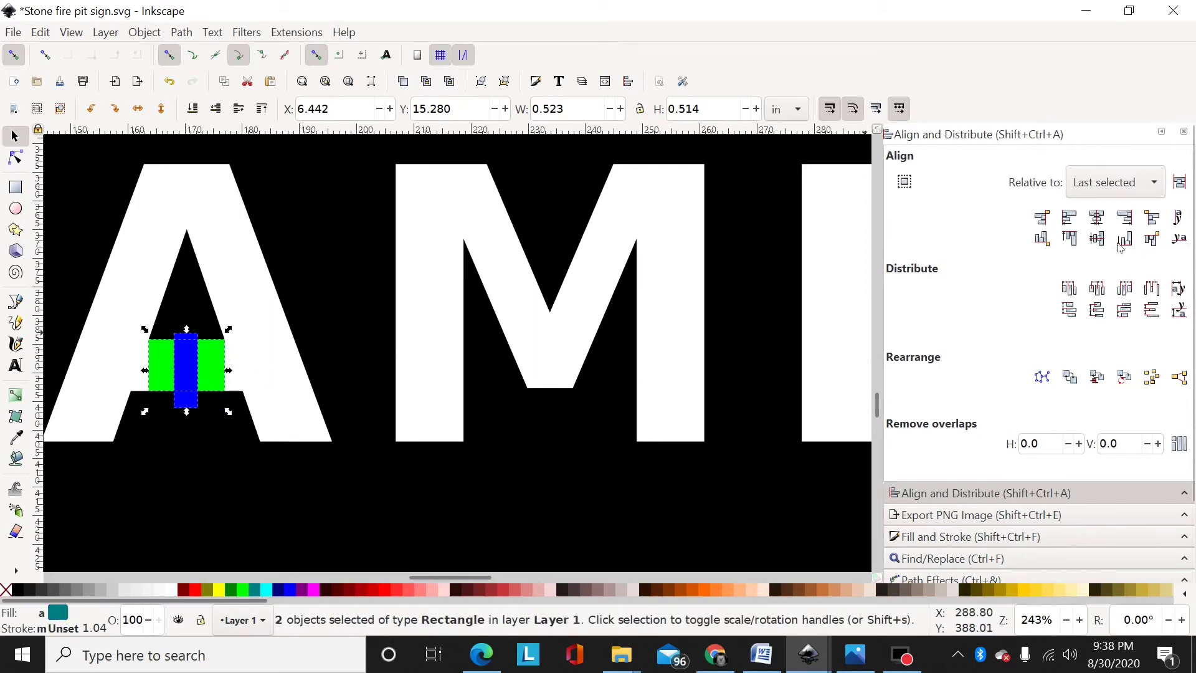
pyautogui.click(1098, 218)
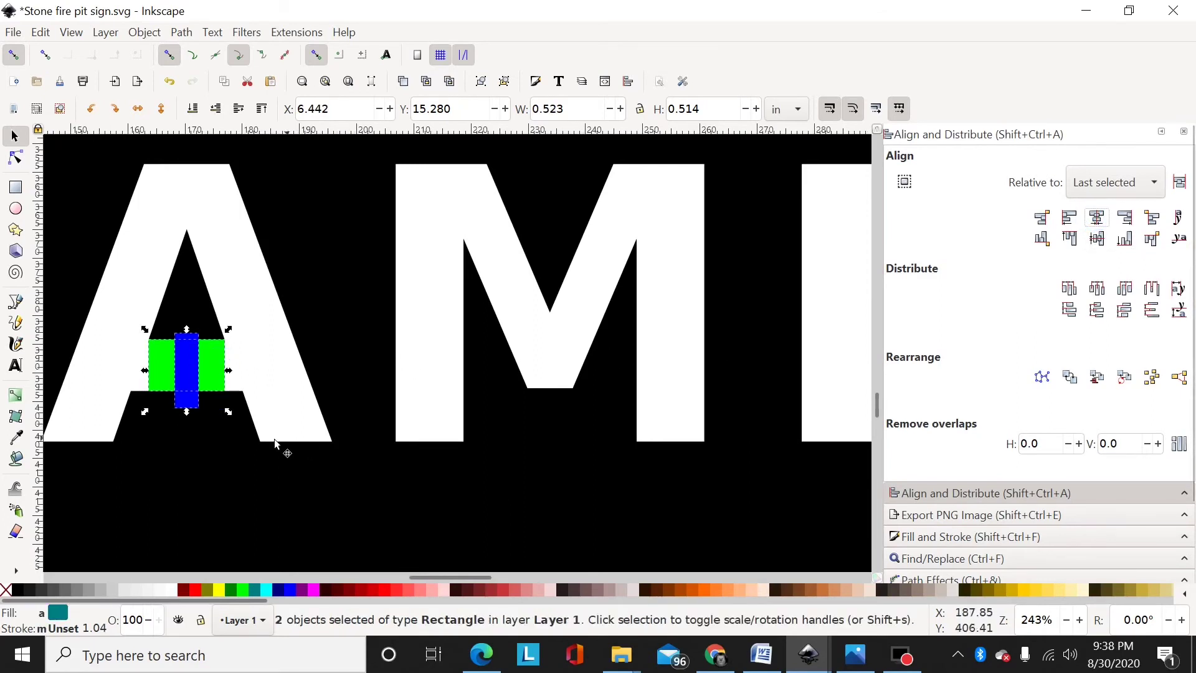
pyautogui.click(225, 448)
pyautogui.click(225, 373)
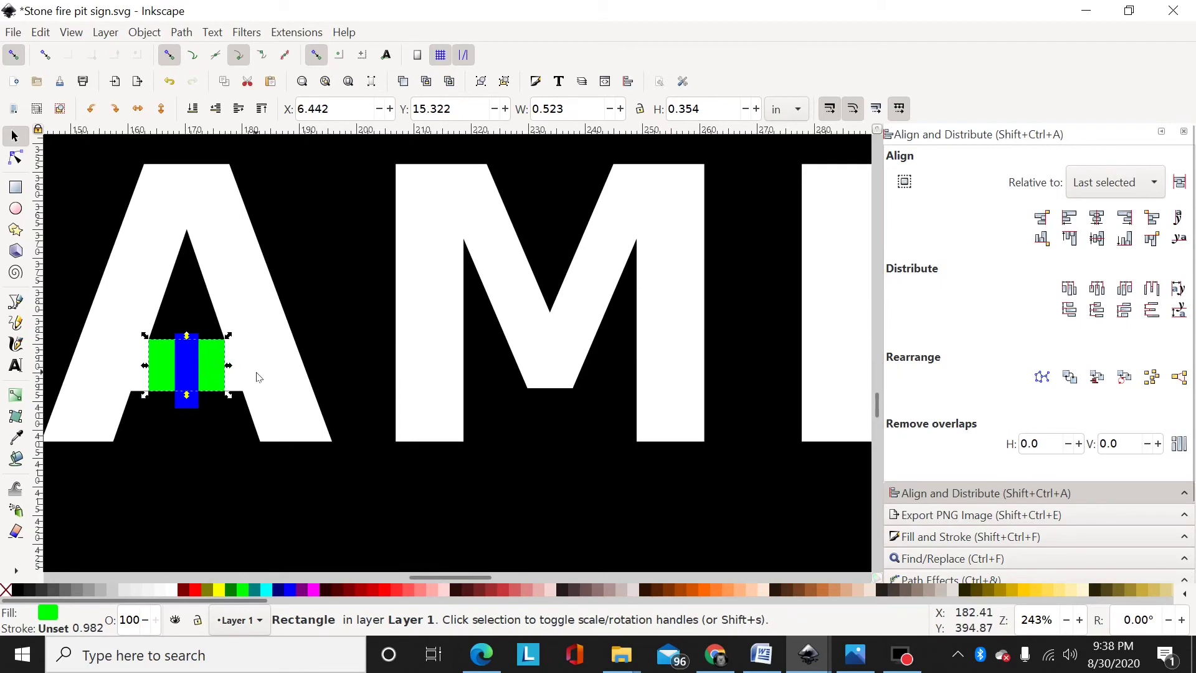
# Delete the green helper and copy the blue bar into the P's counter, stretched to 0.660 in
pyautogui.press('Delete')
pyautogui.click(195, 374)
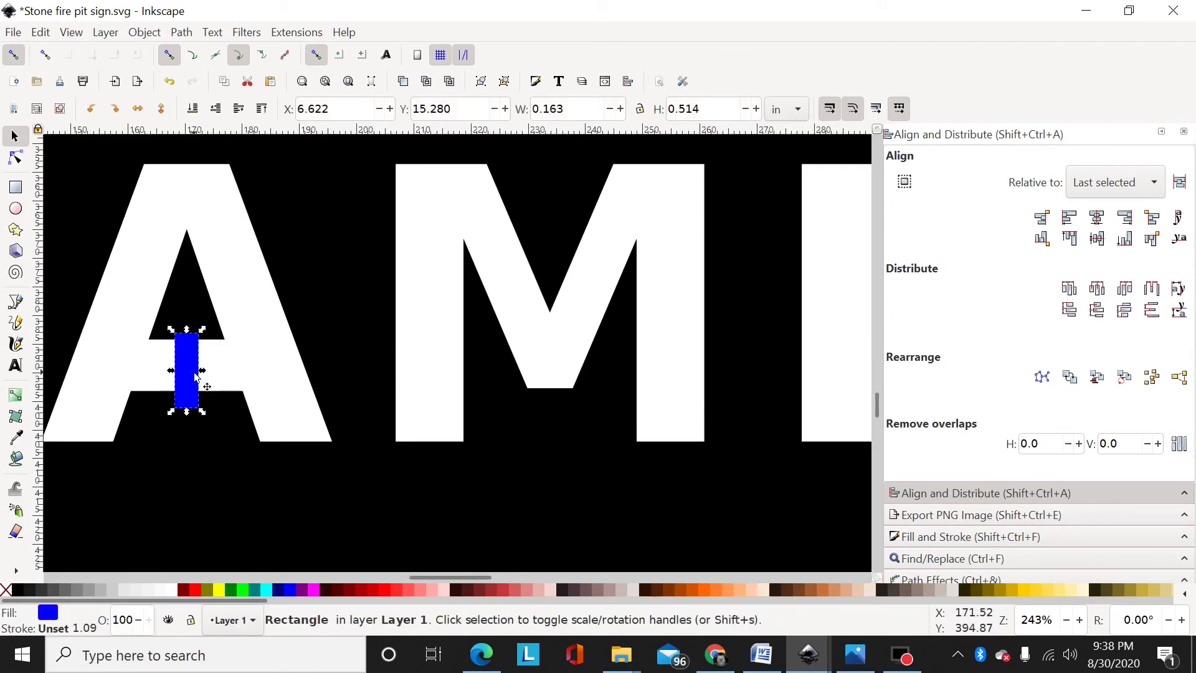
pyautogui.press('ctrl')
pyautogui.moveTo(195, 377); pyautogui.dragTo(579, 339)
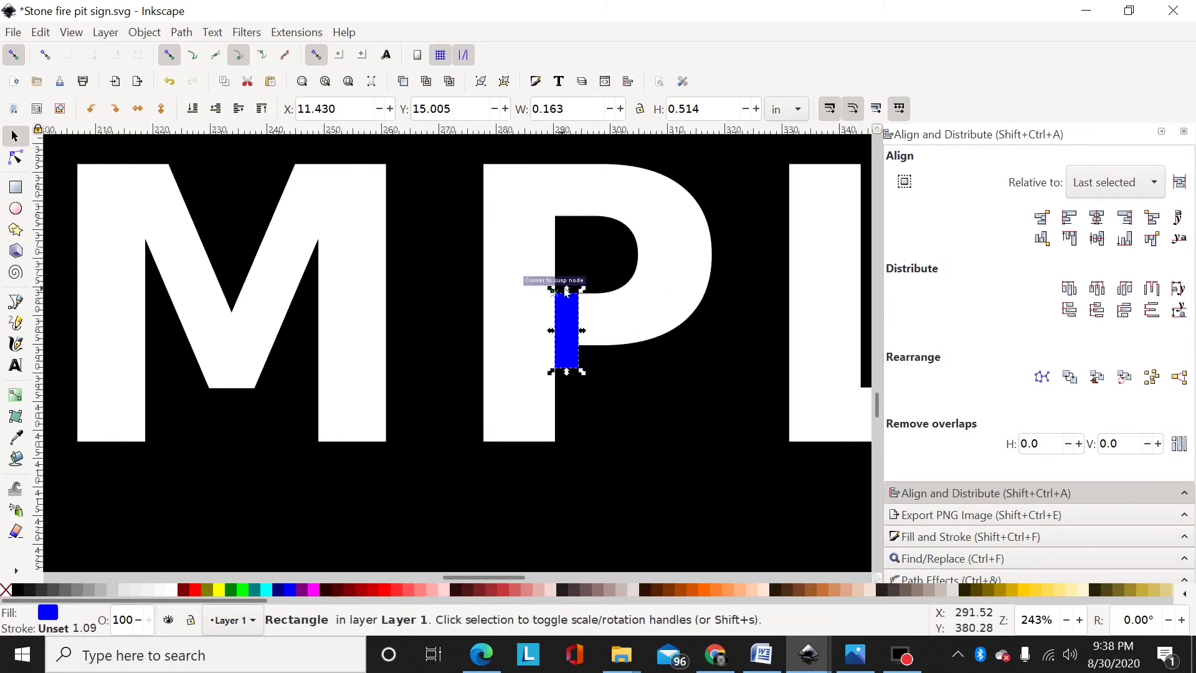
pyautogui.moveTo(567, 293); pyautogui.dragTo(568, 269)
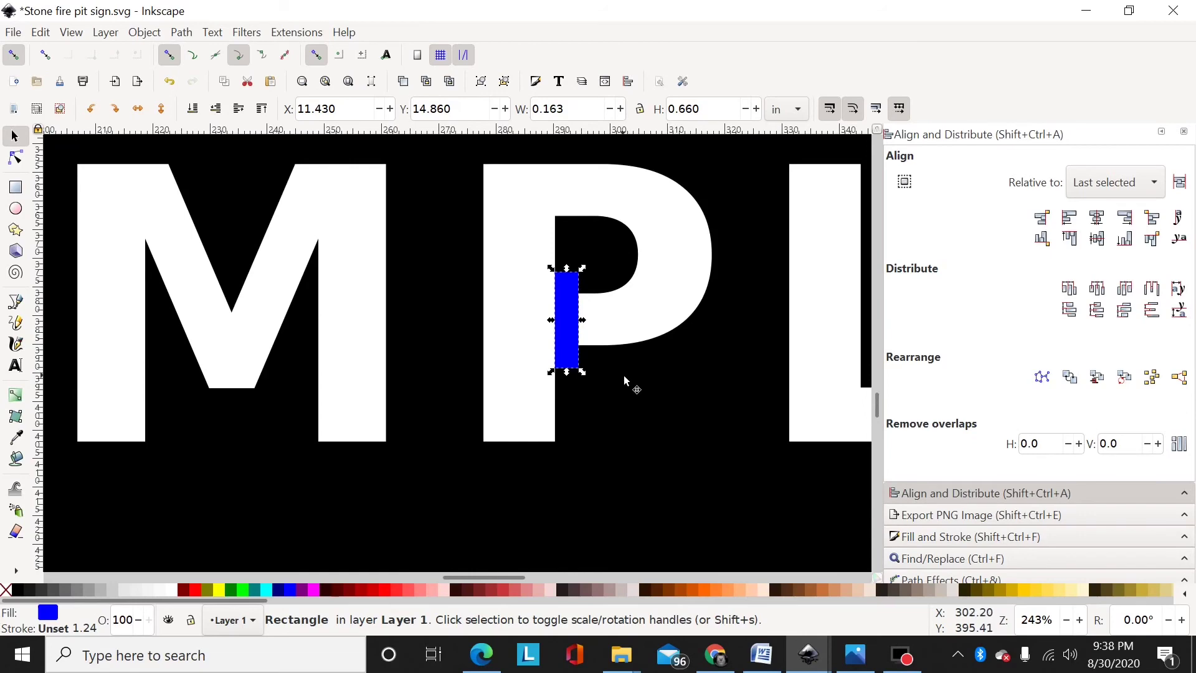
# Combine both blue bars into one path and subtract them from the black sign
pyautogui.press('-')
pyautogui.press('-')
pyautogui.press('-')
pyautogui.press('-')
pyautogui.moveTo(761, 301); pyautogui.dragTo(277, 403)
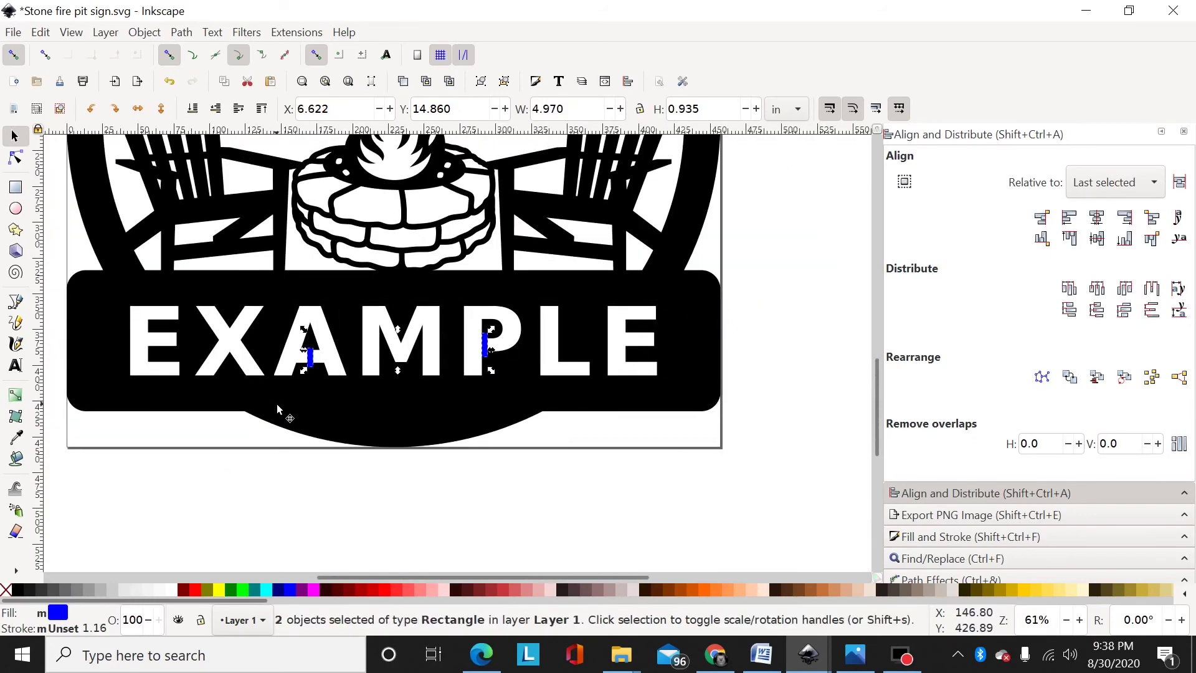
pyautogui.hotkey('ctrl', 'k')
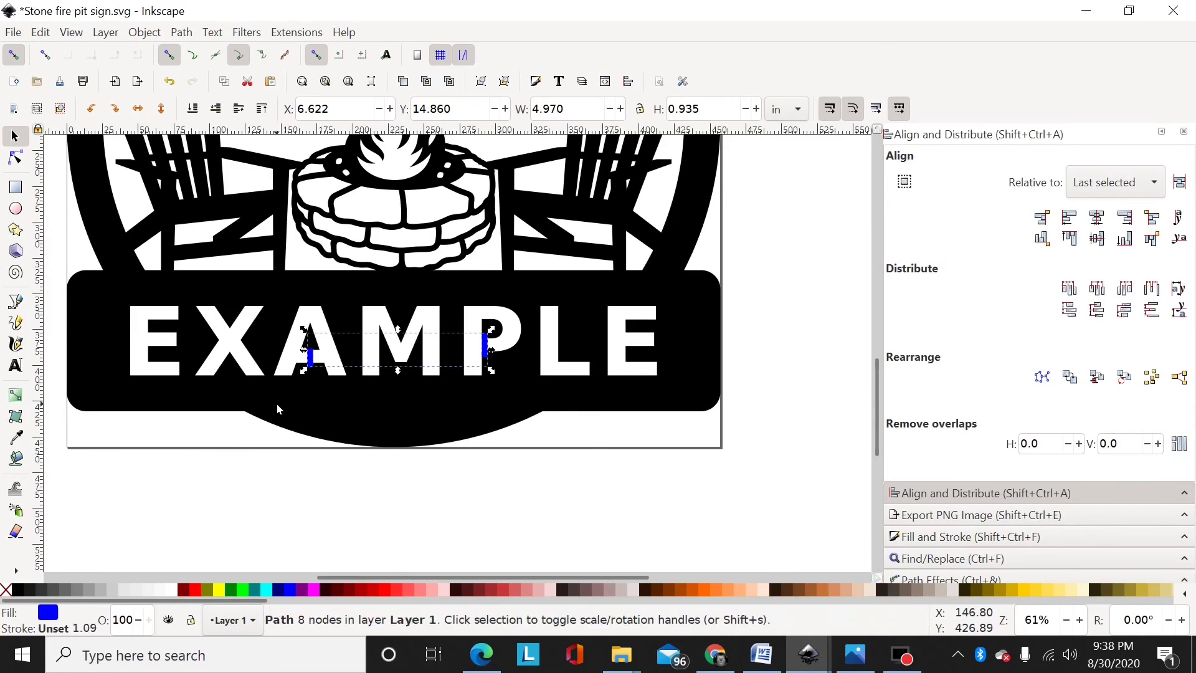
pyautogui.keyDown('shift'); pyautogui.click(382, 405); pyautogui.keyUp('shift')
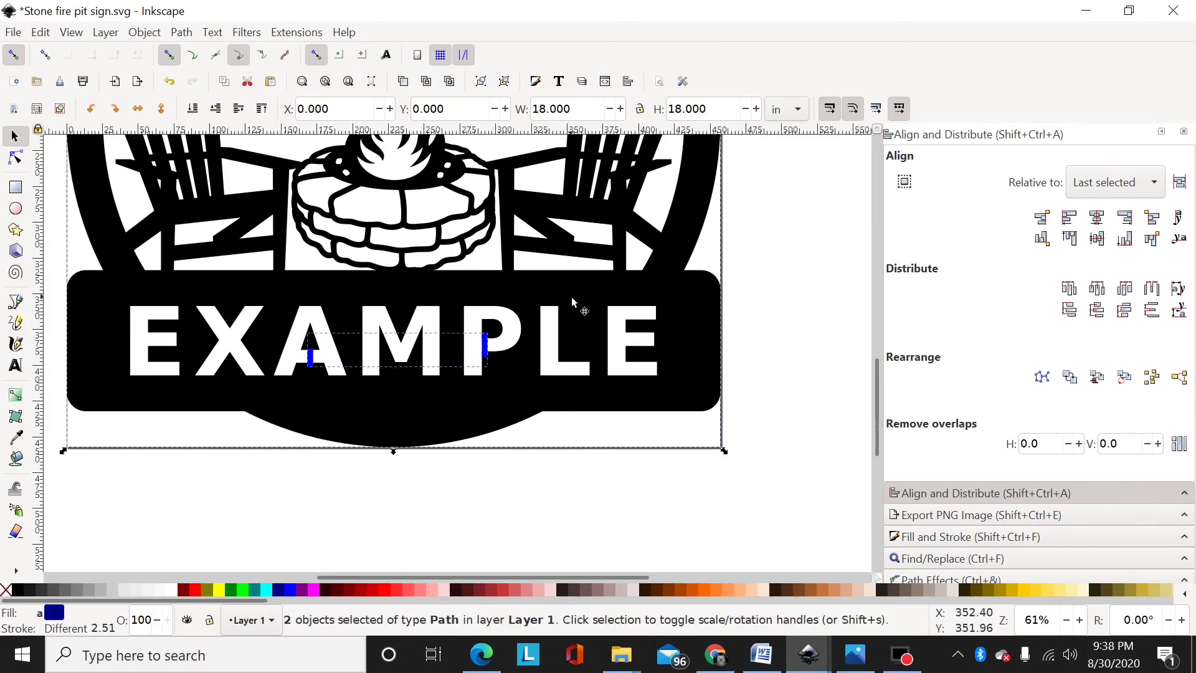
pyautogui.hotkey('ctrl', '-')
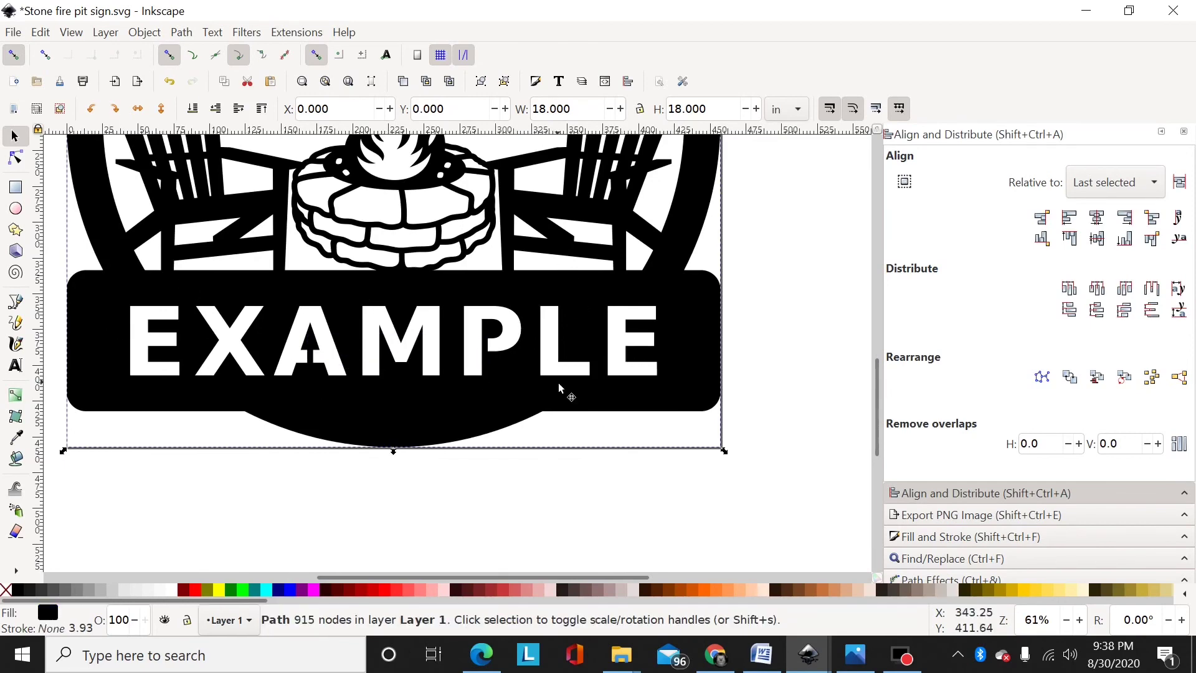
pyautogui.scroll(-2, 559, 387)
pyautogui.scroll(3, 548, 349)
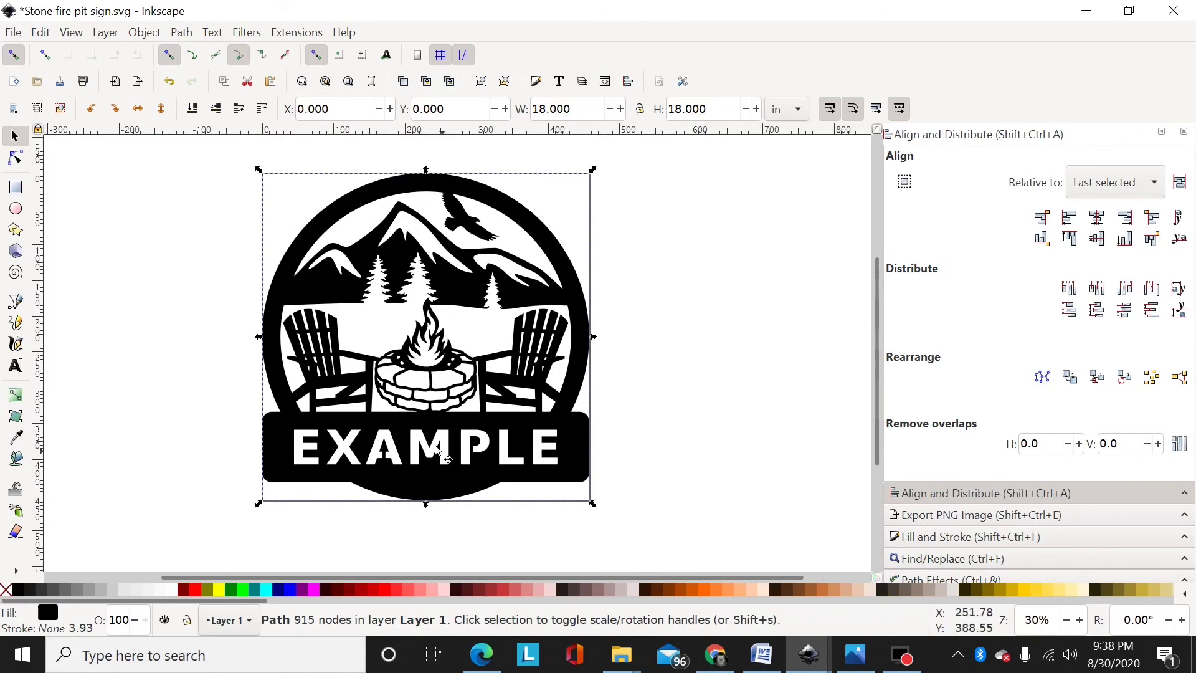